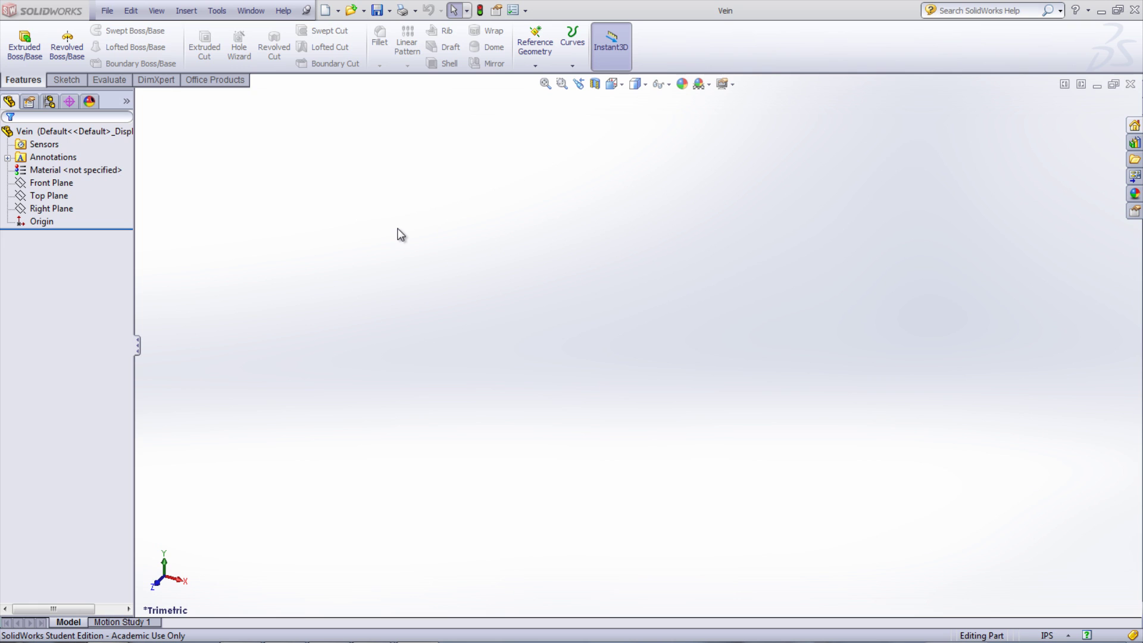
# - Show the Sketch tools in the CommandManager for the empty Vein part
pyautogui.click(66, 79)
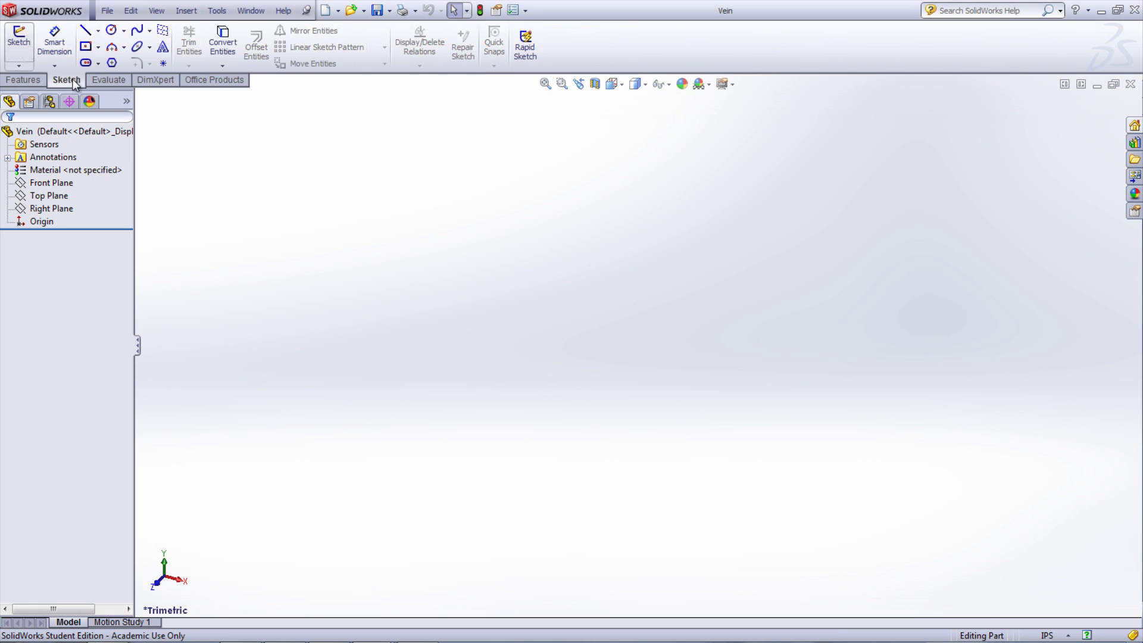
# - Start a 3D sketch and draw a centre rectangle on the origin with a vertical edge
pyautogui.click(18, 66)
pyautogui.click(37, 94)
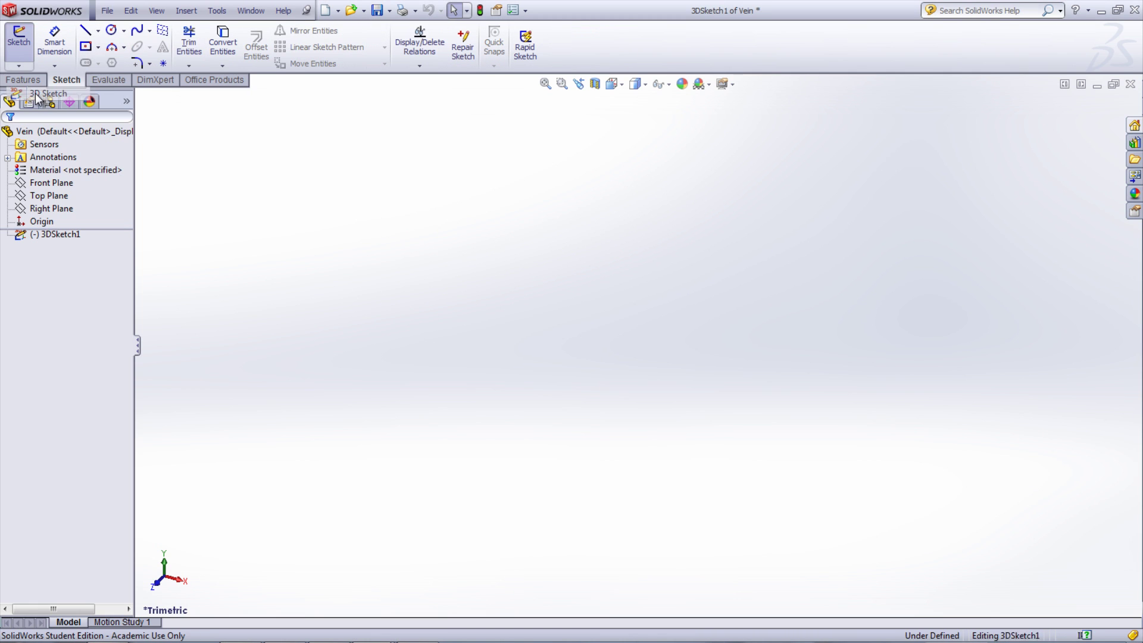
pyautogui.click(86, 47)
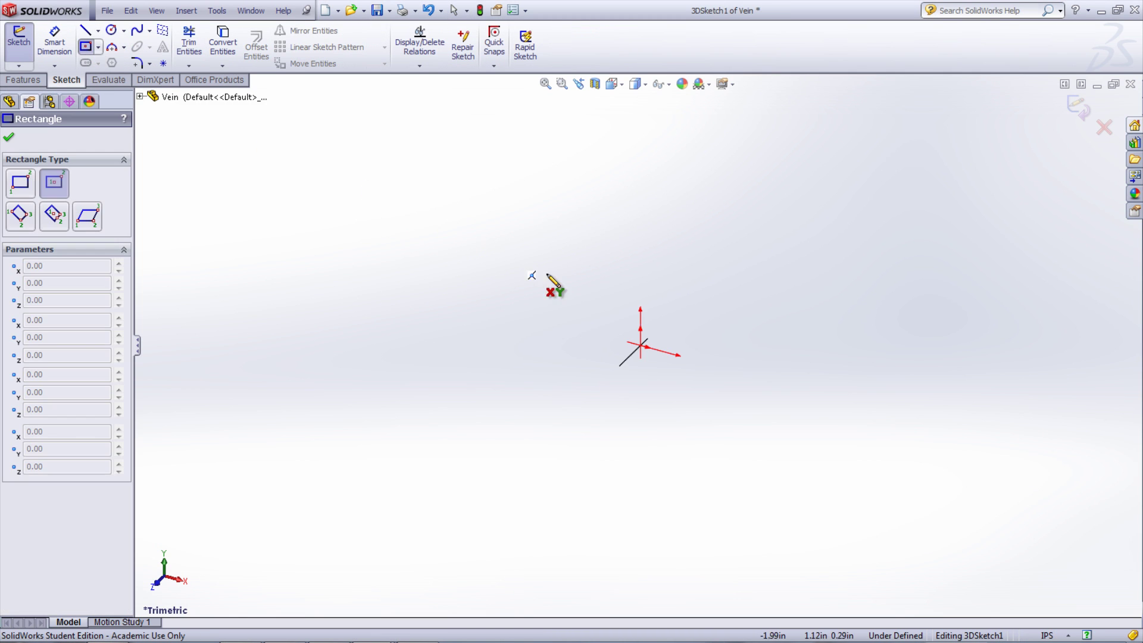
pyautogui.click(641, 346)
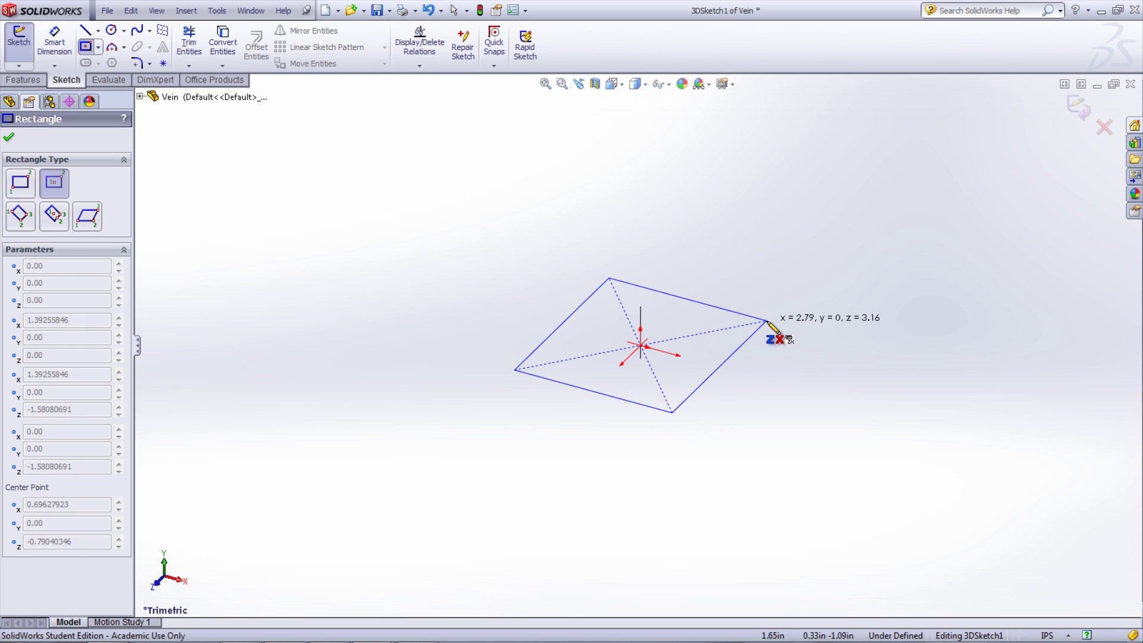
pyautogui.click(766, 320)
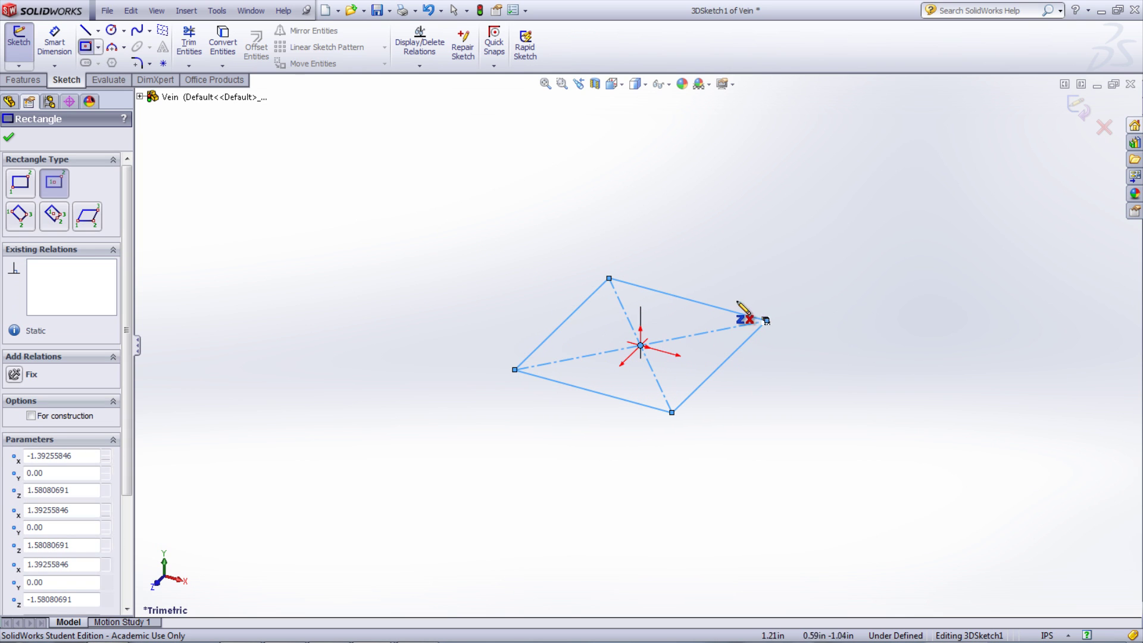
pyautogui.click(86, 31)
pyautogui.click(609, 278)
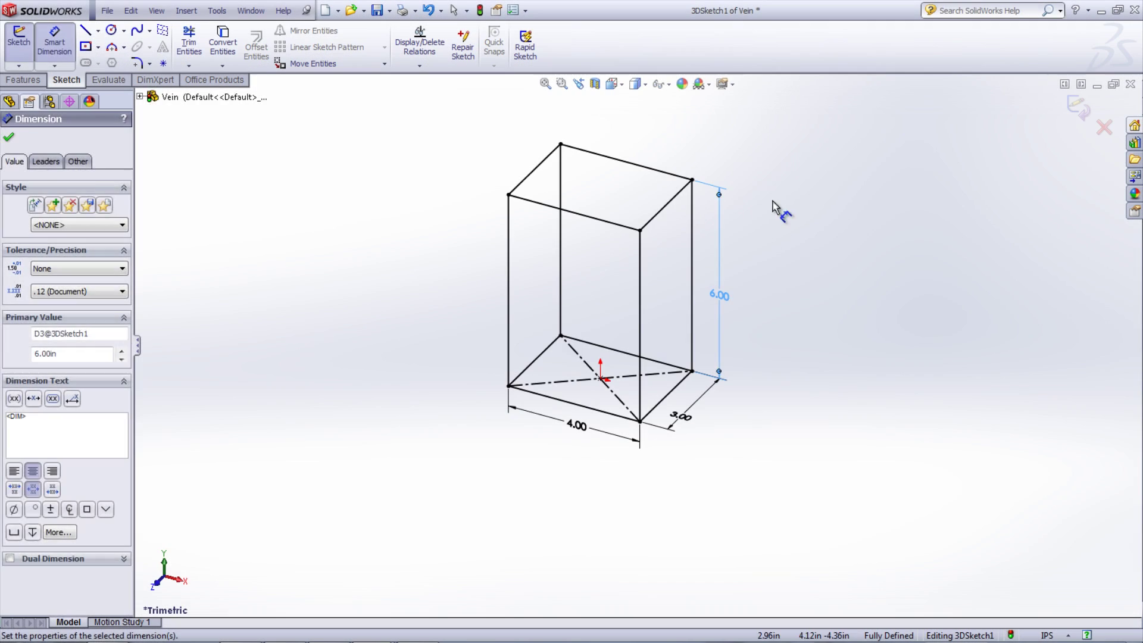
# - Dimension the box 4 × 3 × 6, make all its lines construction, and close the sketch
pyautogui.click(774, 129)
pyautogui.moveTo(774, 129); pyautogui.dragTo(324, 590)
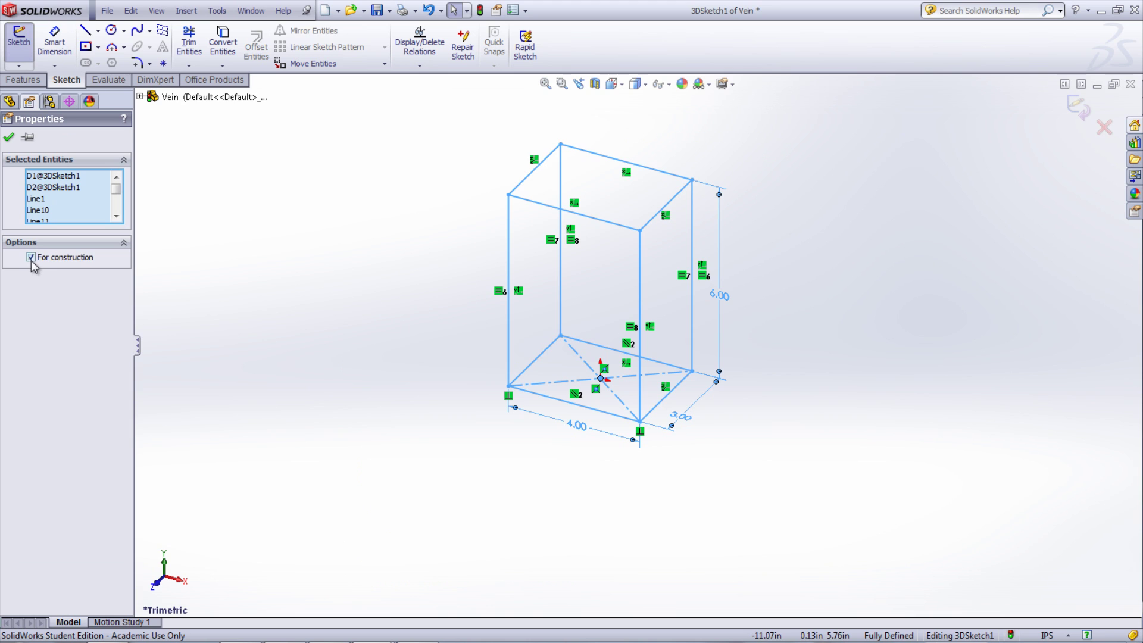
pyautogui.click(9, 137)
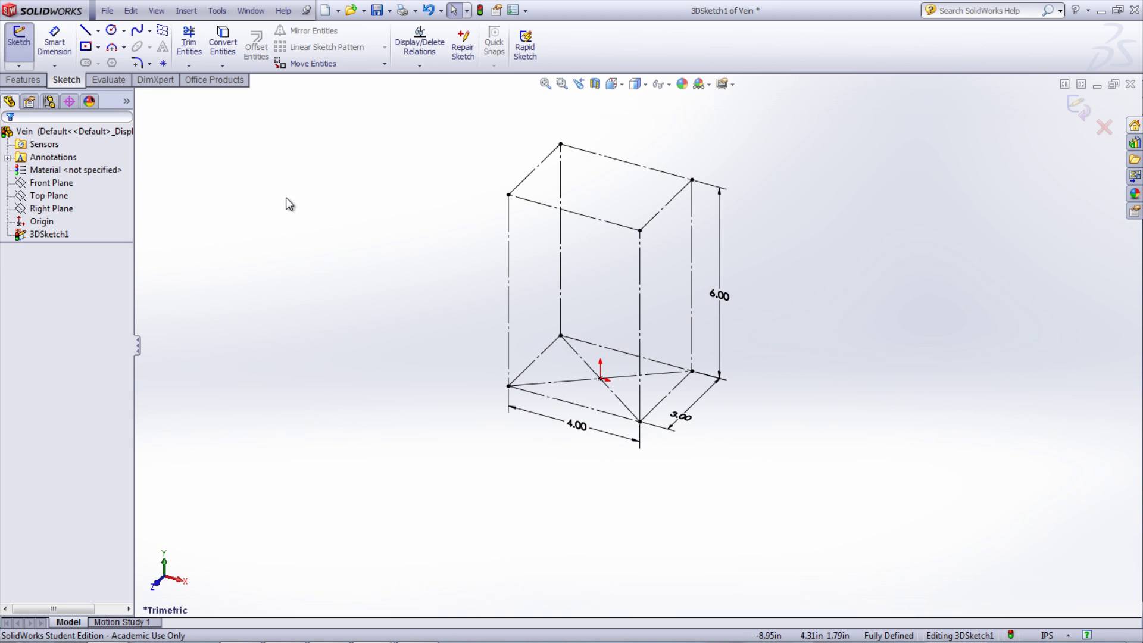
pyautogui.click(18, 42)
pyautogui.click(19, 66)
# - In a new 3D sketch, draw the main spline across the box diagonal and bend it
pyautogui.click(30, 92)
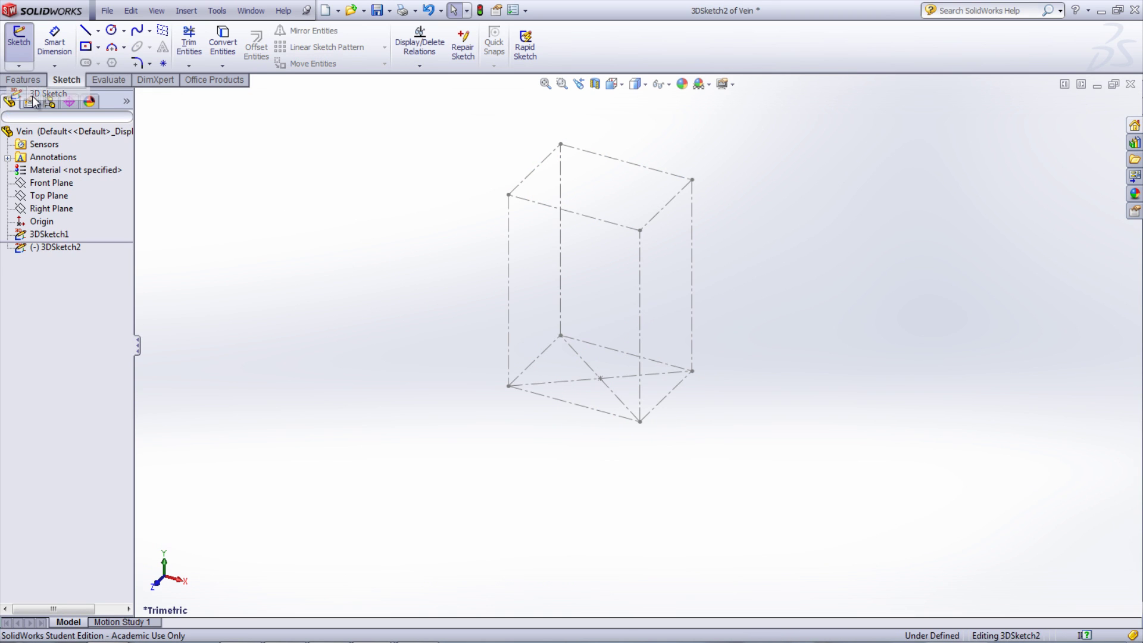
pyautogui.click(136, 33)
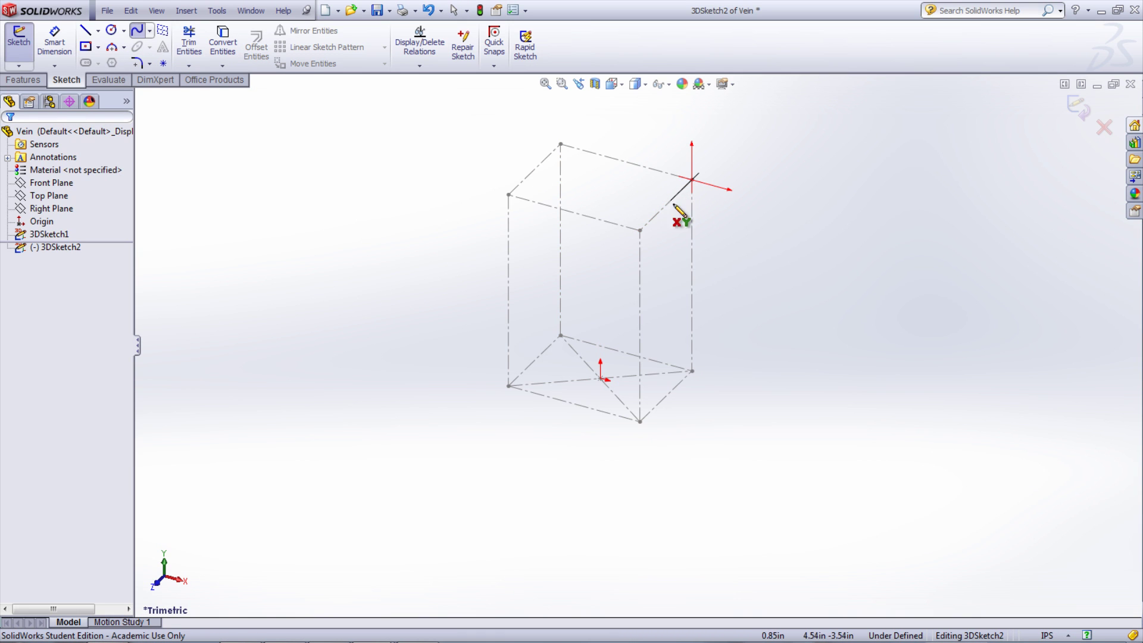
pyautogui.click(692, 178)
pyautogui.click(509, 385)
pyautogui.rightClick(509, 389)
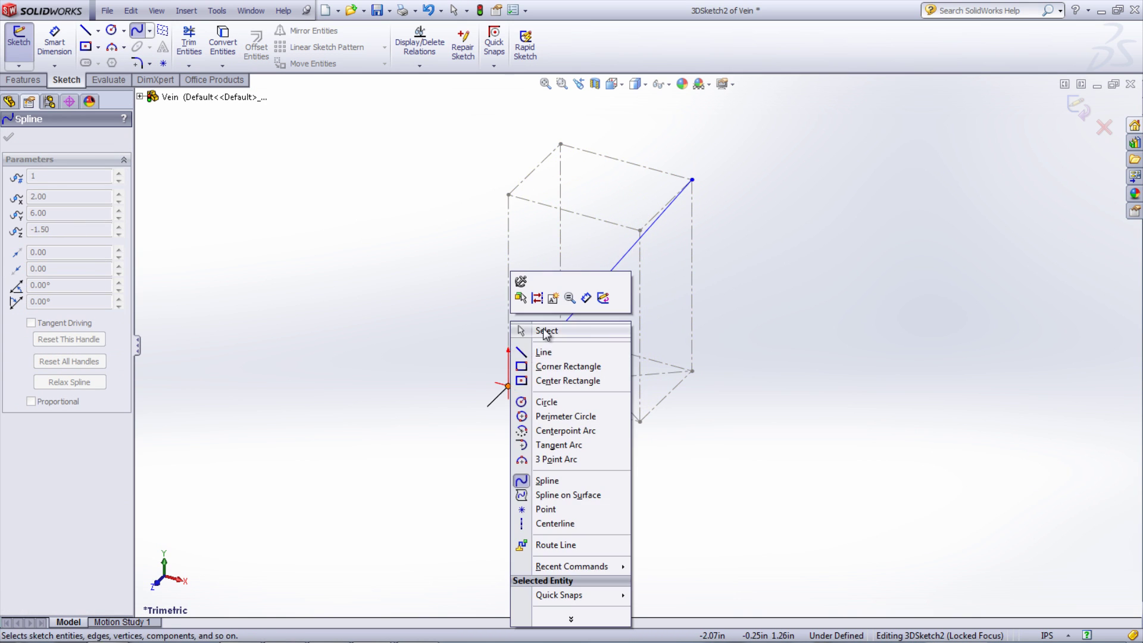
pyautogui.click(546, 332)
pyautogui.click(598, 293)
pyautogui.moveTo(598, 293); pyautogui.dragTo(649, 247, button='middle')
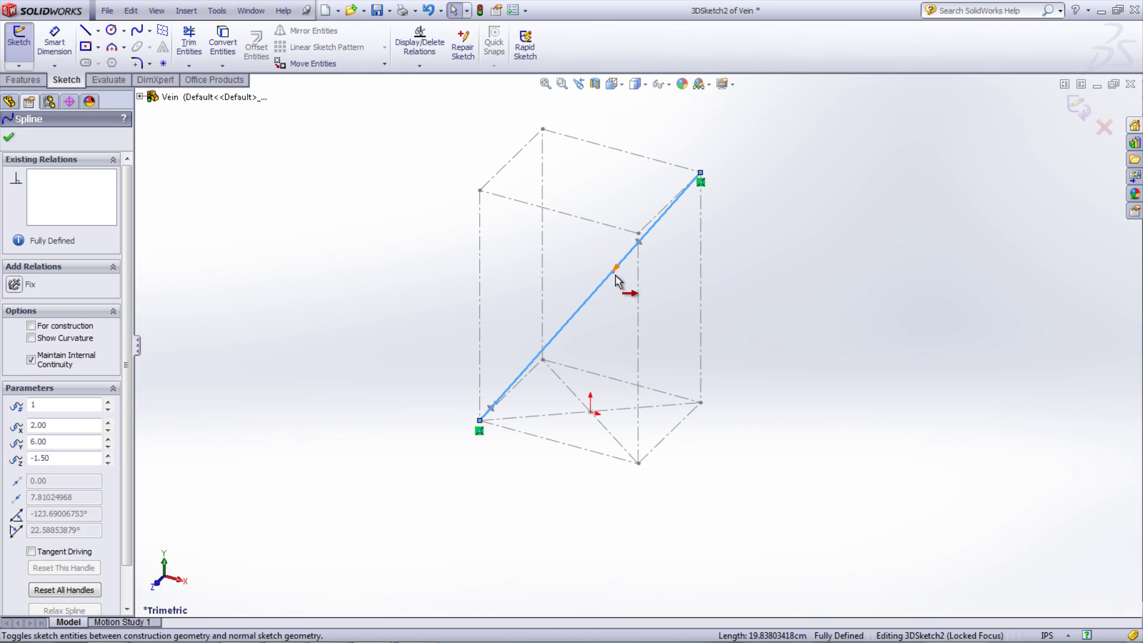
pyautogui.moveTo(615, 279); pyautogui.dragTo(614, 256)
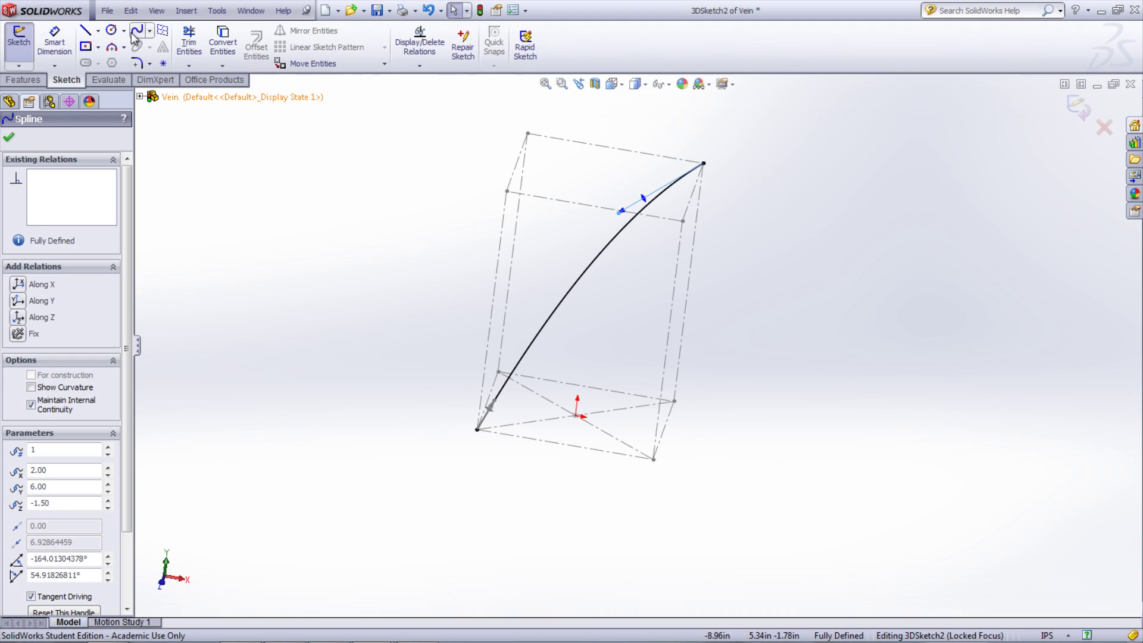
# - Draw a curved branch spline from the box's top corner to the main curve
pyautogui.click(136, 31)
pyautogui.click(527, 133)
pyautogui.click(577, 279)
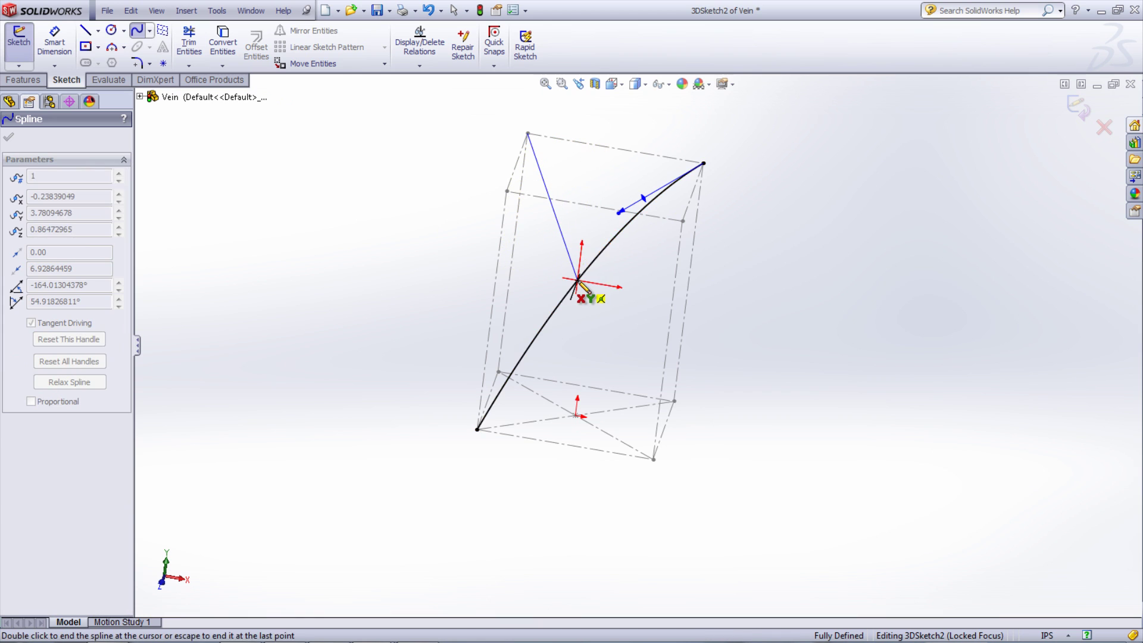
pyautogui.rightClick(577, 279)
pyautogui.click(613, 290)
pyautogui.click(559, 256)
pyautogui.moveTo(578, 271); pyautogui.dragTo(600, 213)
# - Dimension the junction to the main curve's top-right end at 4.00
pyautogui.click(649, 260)
pyautogui.press('d')
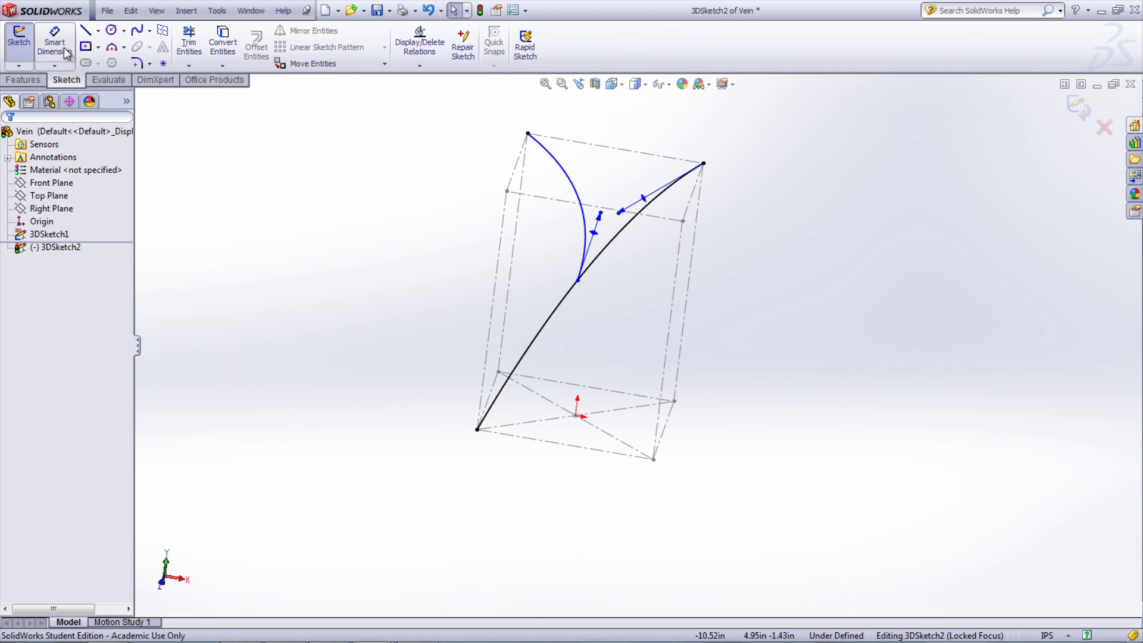
pyautogui.click(579, 280)
pyautogui.click(704, 163)
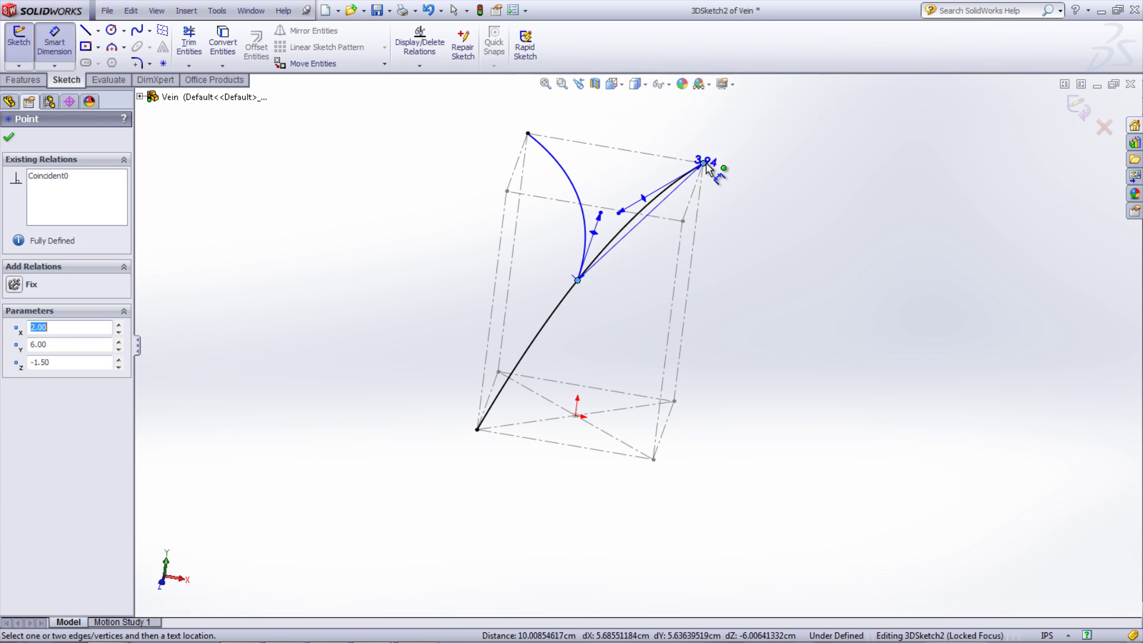
pyautogui.click(737, 235)
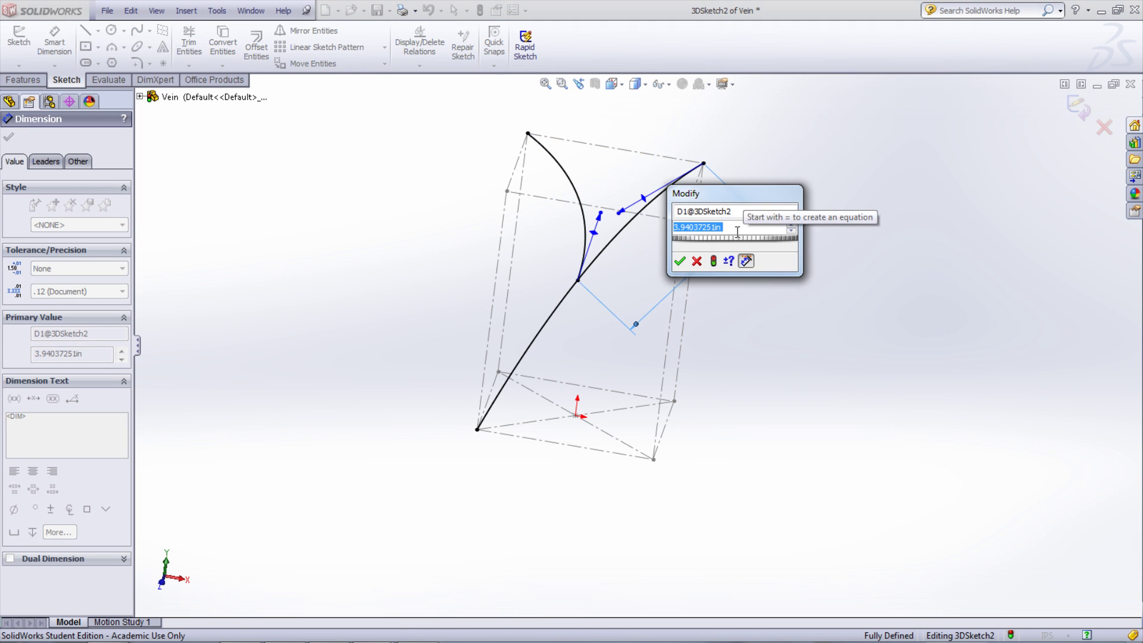
pyautogui.write('4')
pyautogui.press('Return')
pyautogui.press('Escape')
pyautogui.click(439, 159)
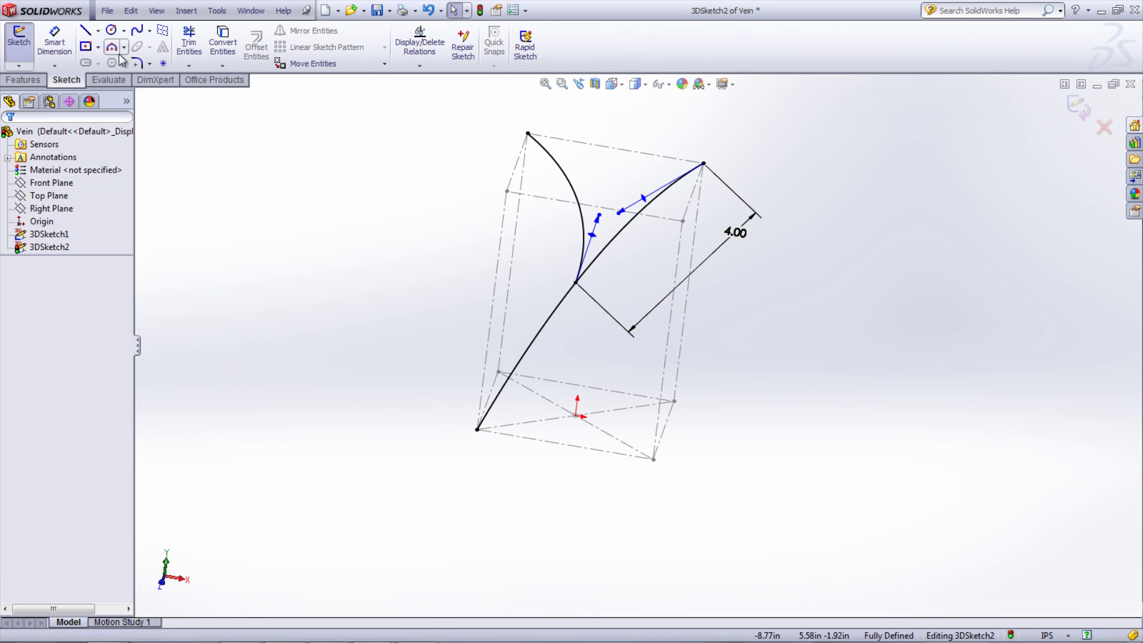
# - Add a sketch point on the lower main curve and close the sketch
pyautogui.click(163, 63)
pyautogui.click(508, 380)
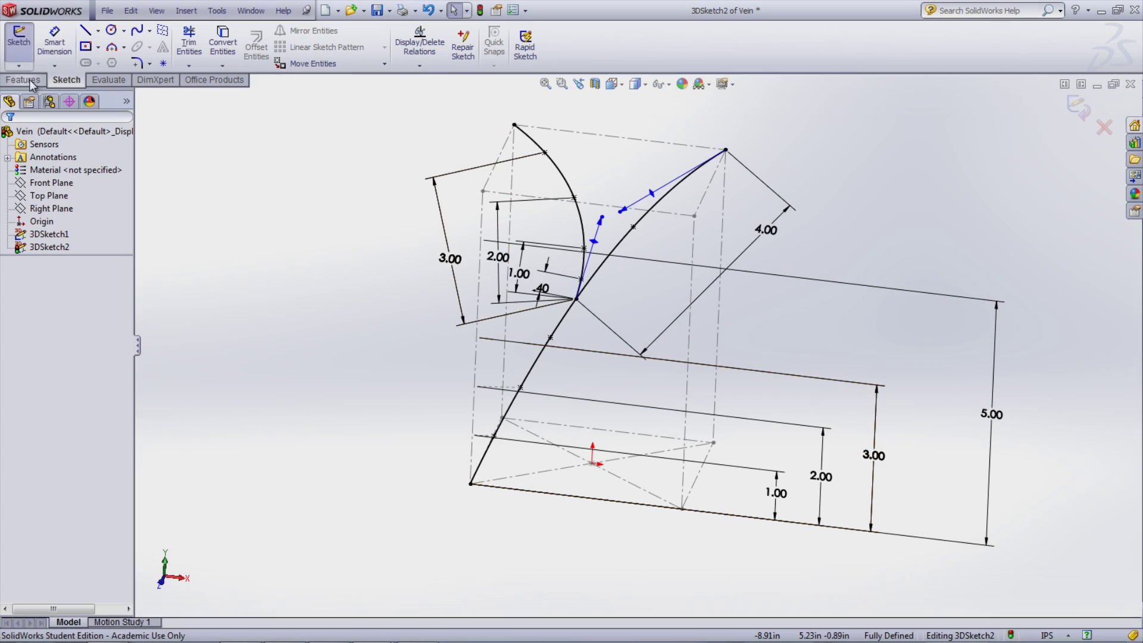
pyautogui.click(19, 66)
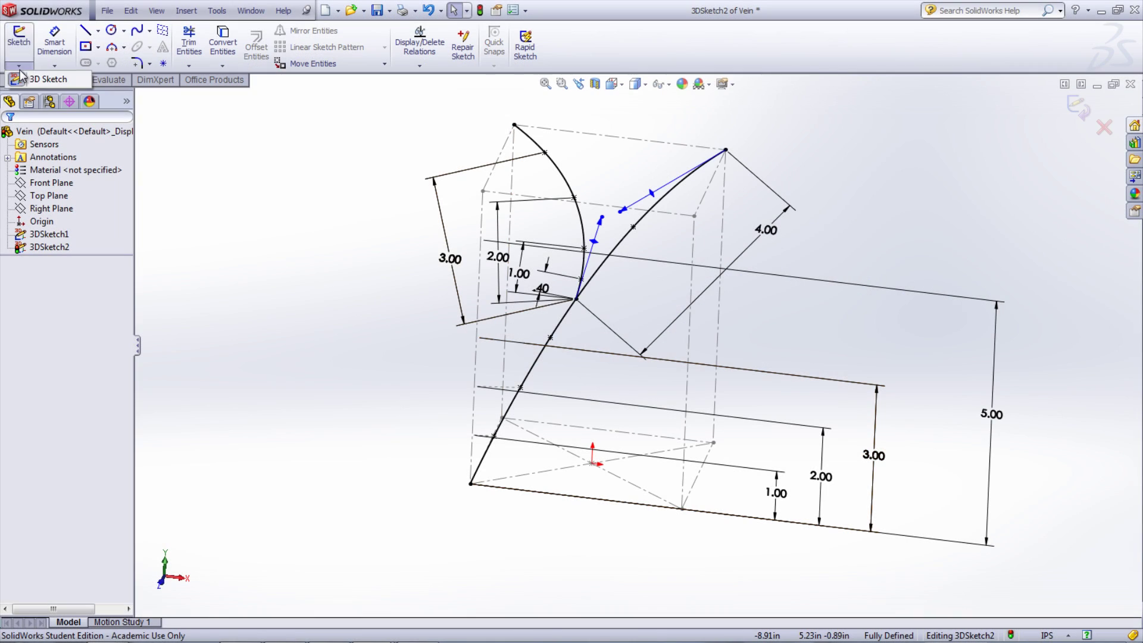
# - Create a reference plane through the curve point, perpendicular to the main curve
pyautogui.click(20, 77)
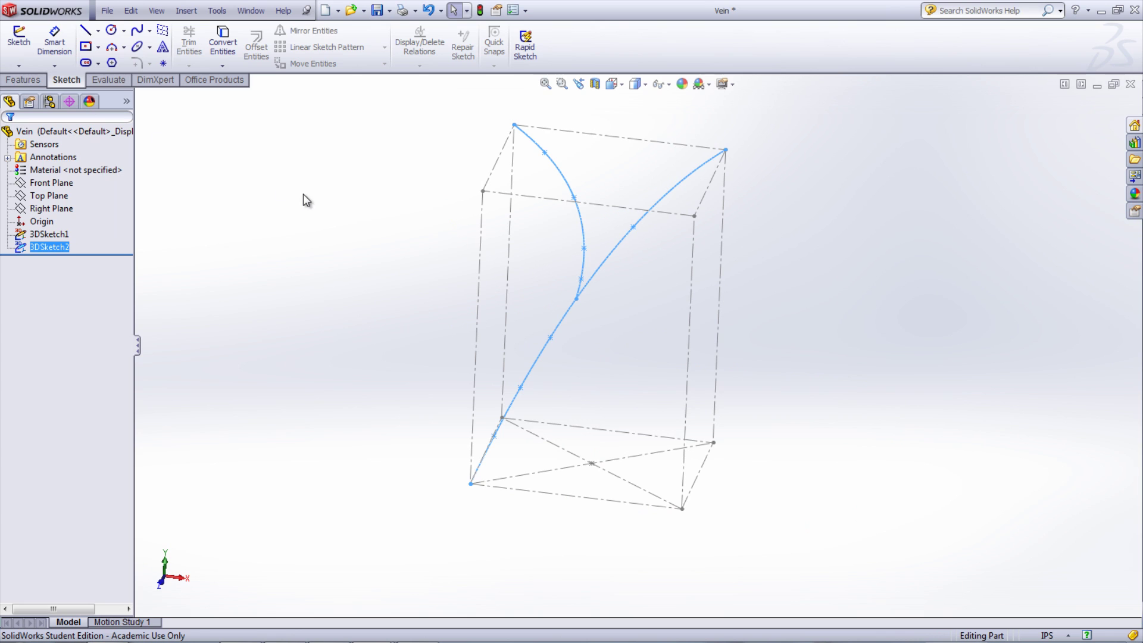
pyautogui.click(303, 194)
pyautogui.click(24, 80)
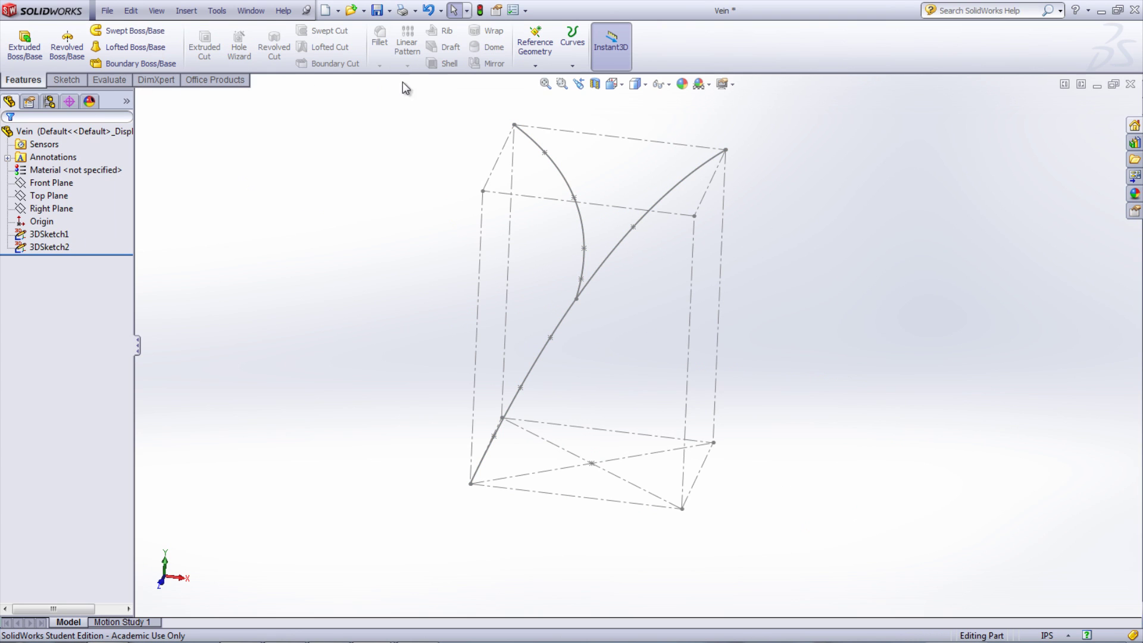
pyautogui.click(534, 66)
pyautogui.click(543, 77)
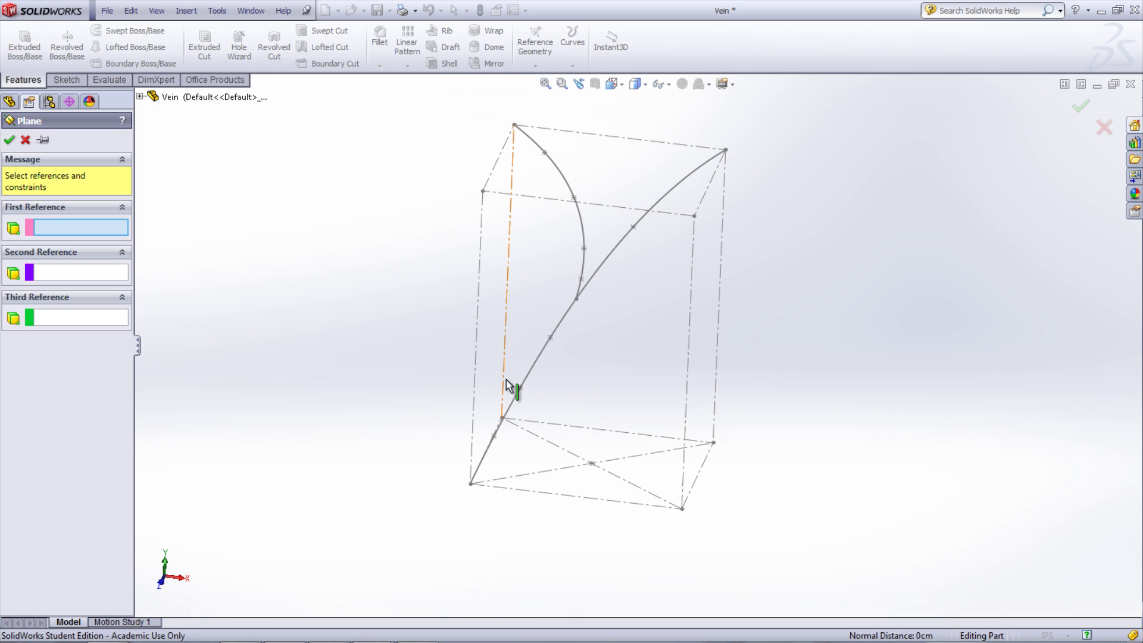
pyautogui.click(494, 437)
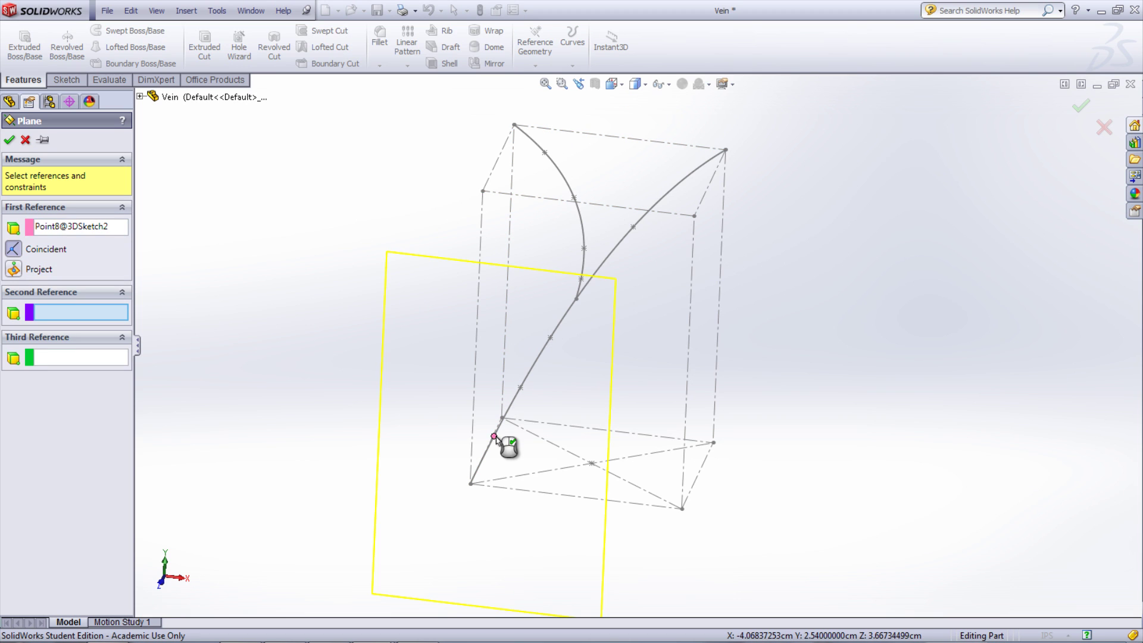
pyautogui.click(516, 402)
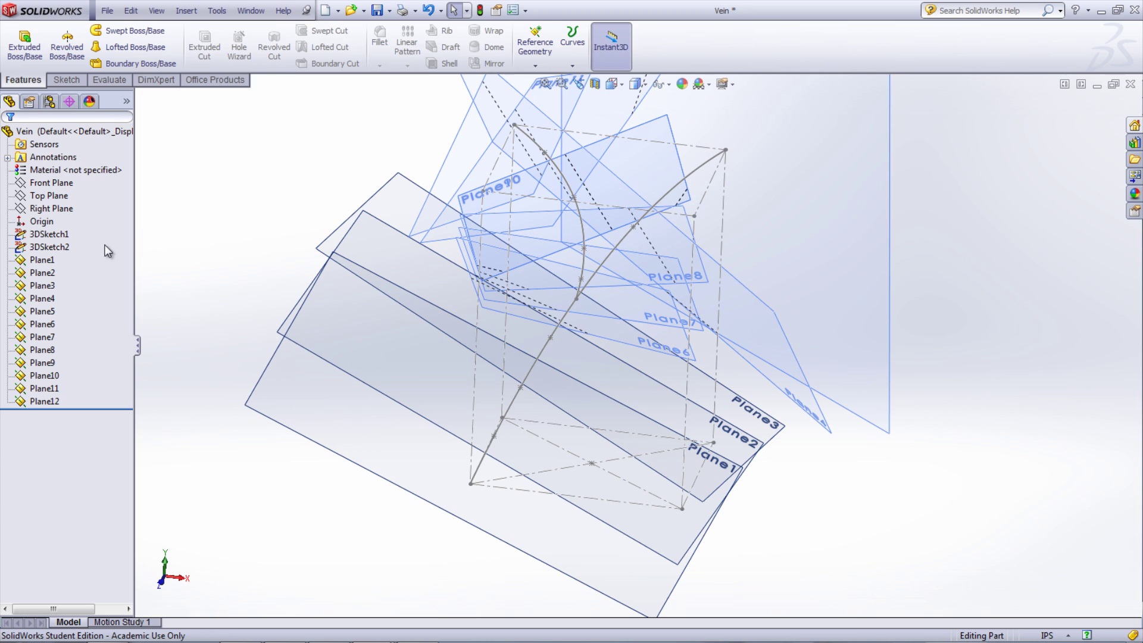
# - Select Plane1 through Plane12 and hide them
pyautogui.click(41, 260)
pyautogui.keyDown('ctrl'); pyautogui.click(42, 285); pyautogui.keyUp('ctrl')
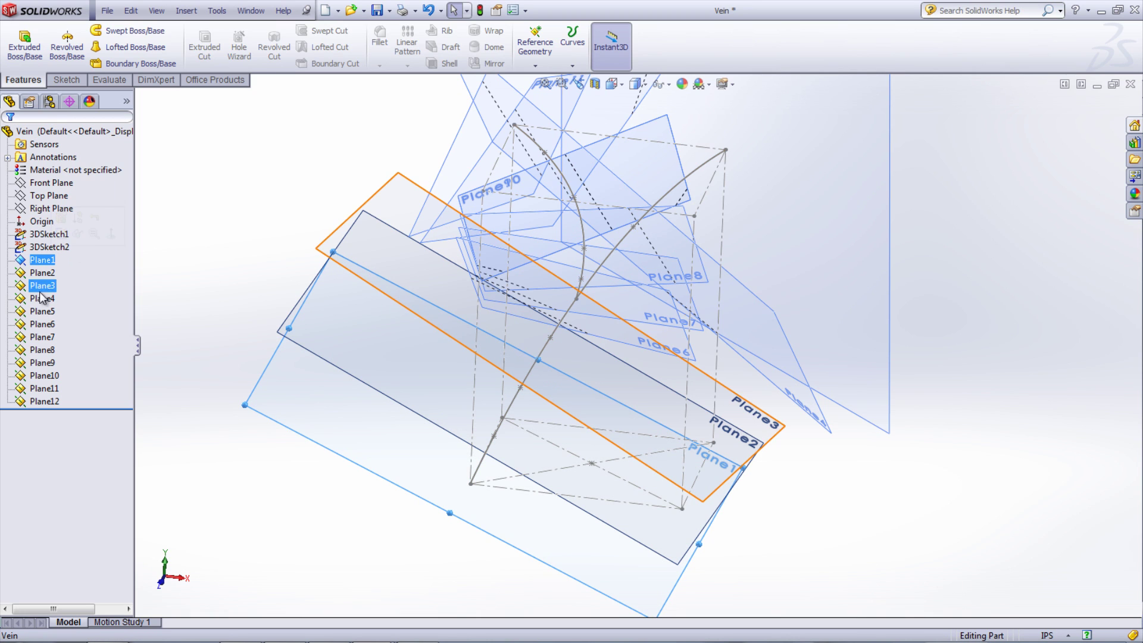
pyautogui.keyDown('shift'); pyautogui.click(43, 402); pyautogui.keyUp('shift')
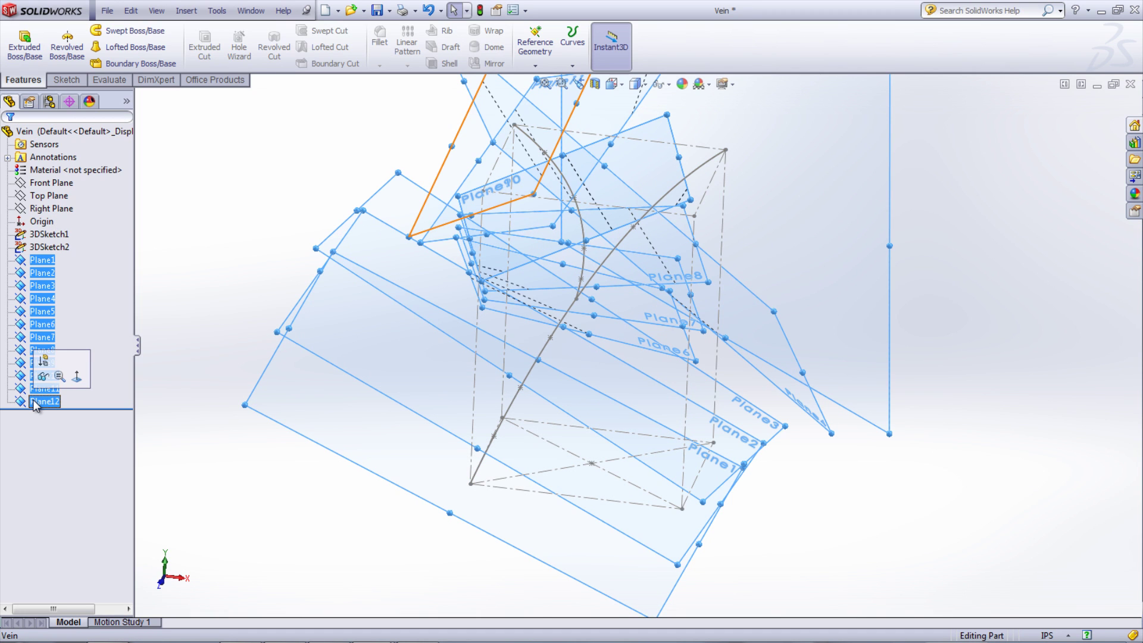
pyautogui.click(43, 376)
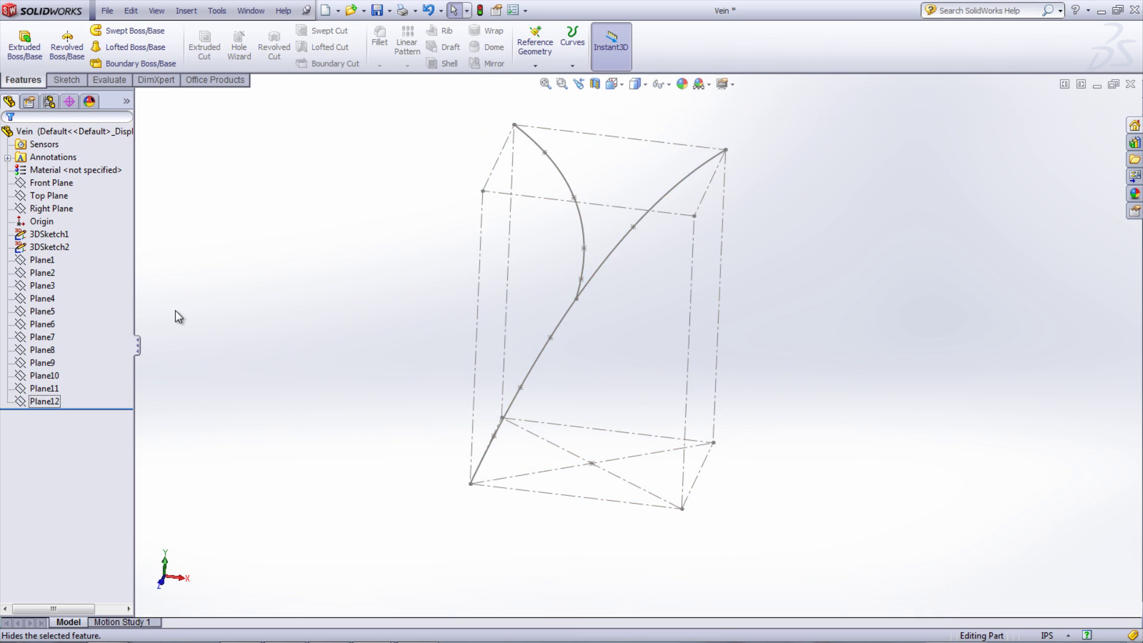
# - Open a new sketch on the Top Plane and zoom in on the vein base
pyautogui.click(51, 198)
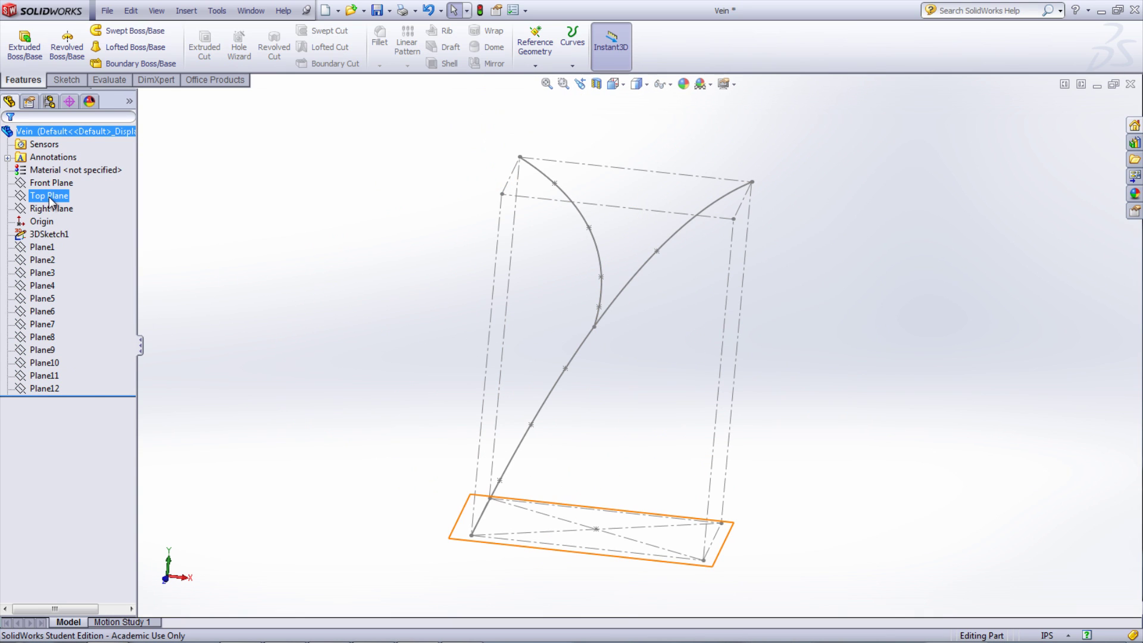
pyautogui.rightClick(51, 199)
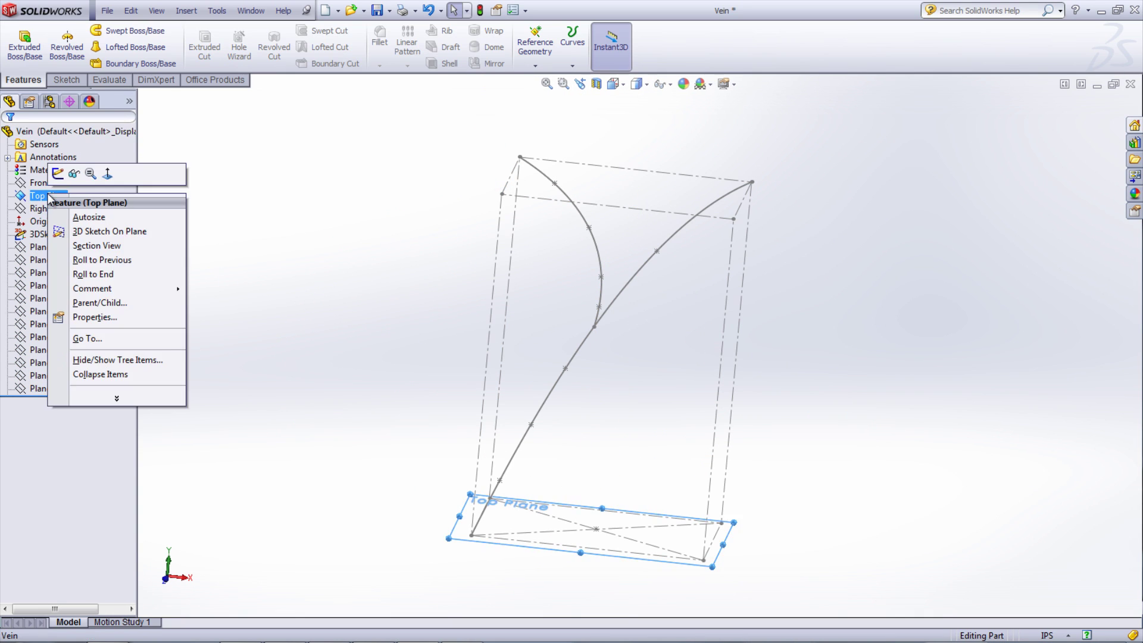
pyautogui.click(58, 174)
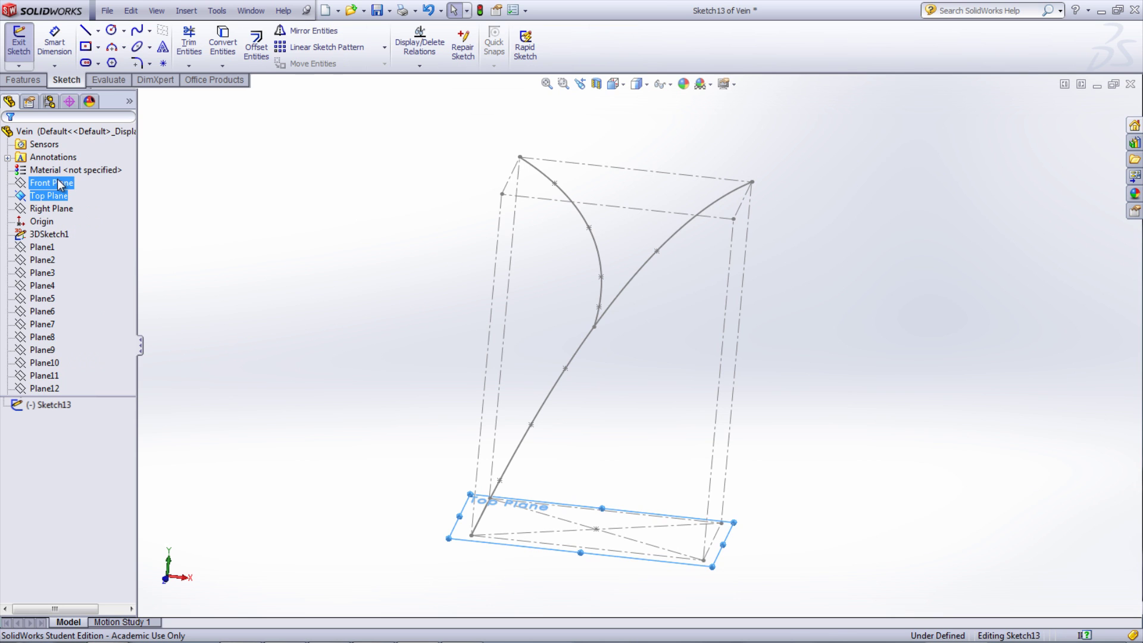
pyautogui.scroll(-6, 493, 559)
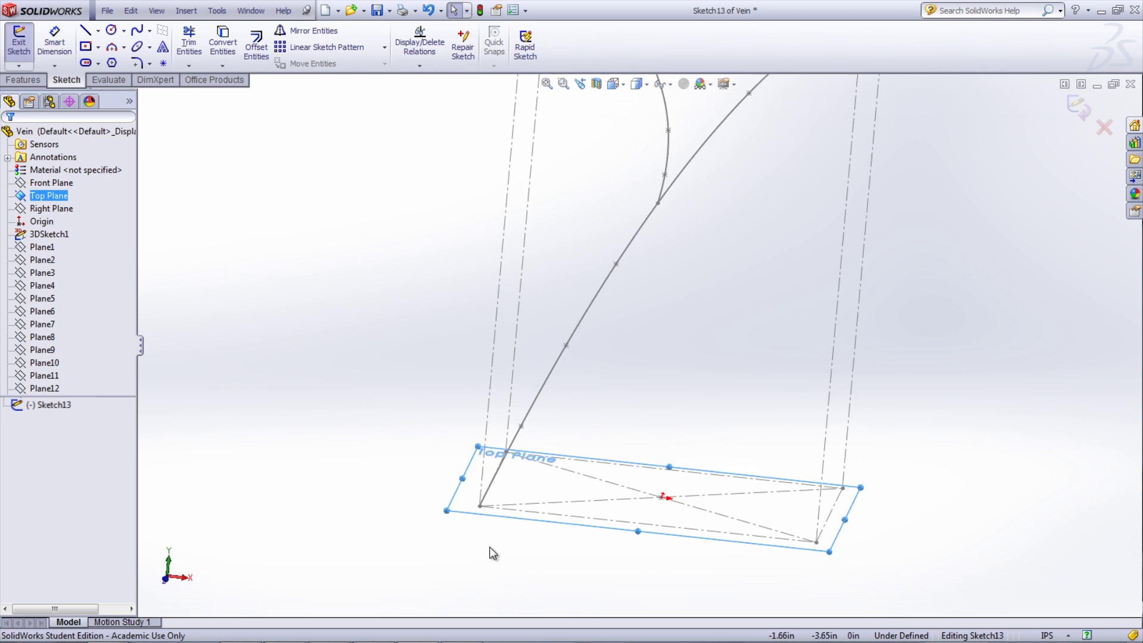
pyautogui.scroll(-4, 550, 393)
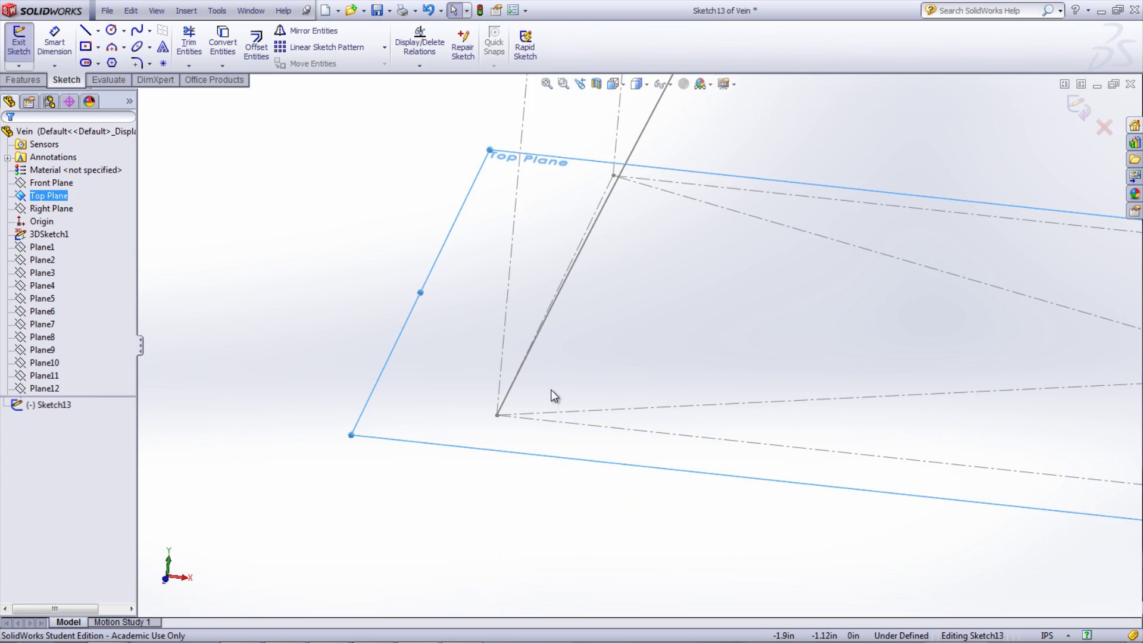
pyautogui.moveTo(551, 398)
pyautogui.mouseDown(button='middle')
pyautogui.moveTo(548, 415)
pyautogui.moveTo(502, 436)
pyautogui.mouseUp(button='middle')
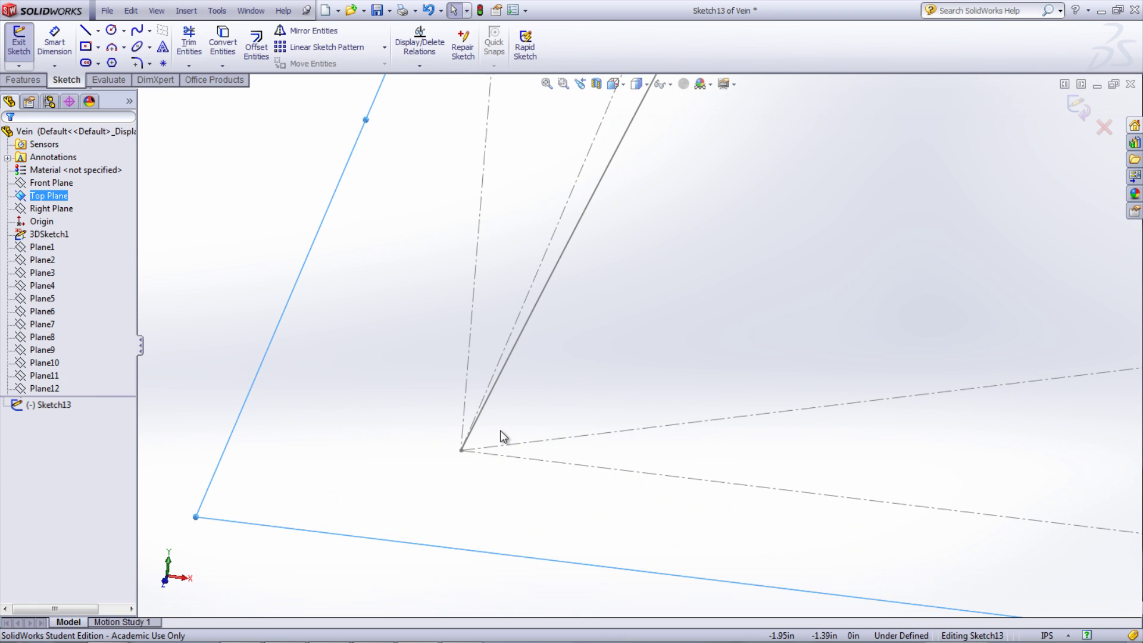
# - Draw a closed three-point spline loop around the vein curve's base point
pyautogui.click(217, 11)
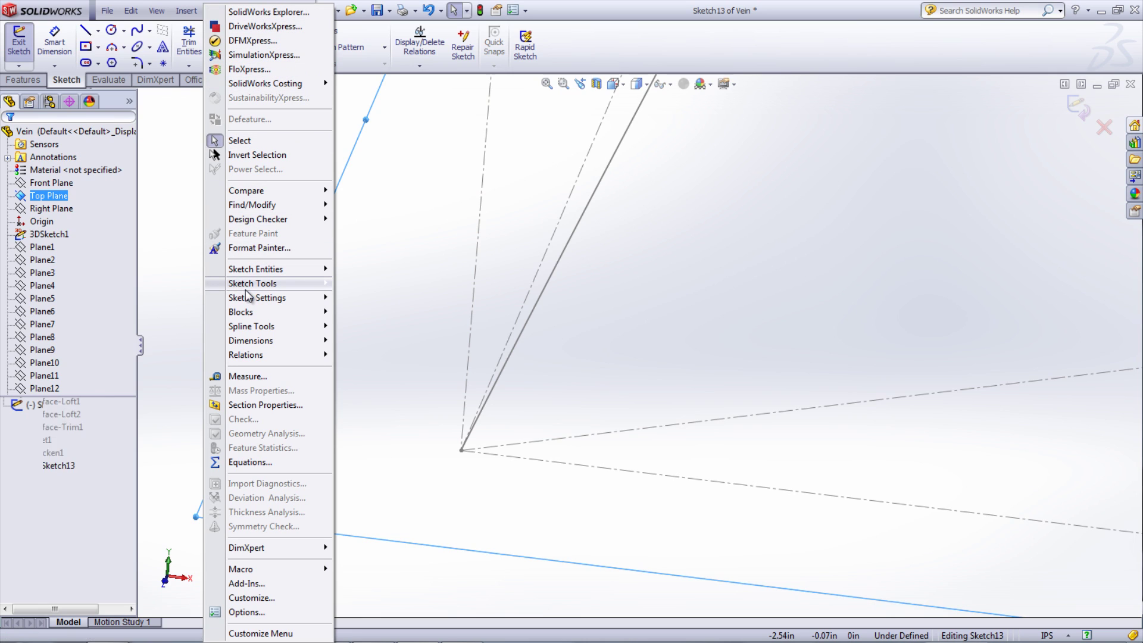
pyautogui.moveTo(241, 286)
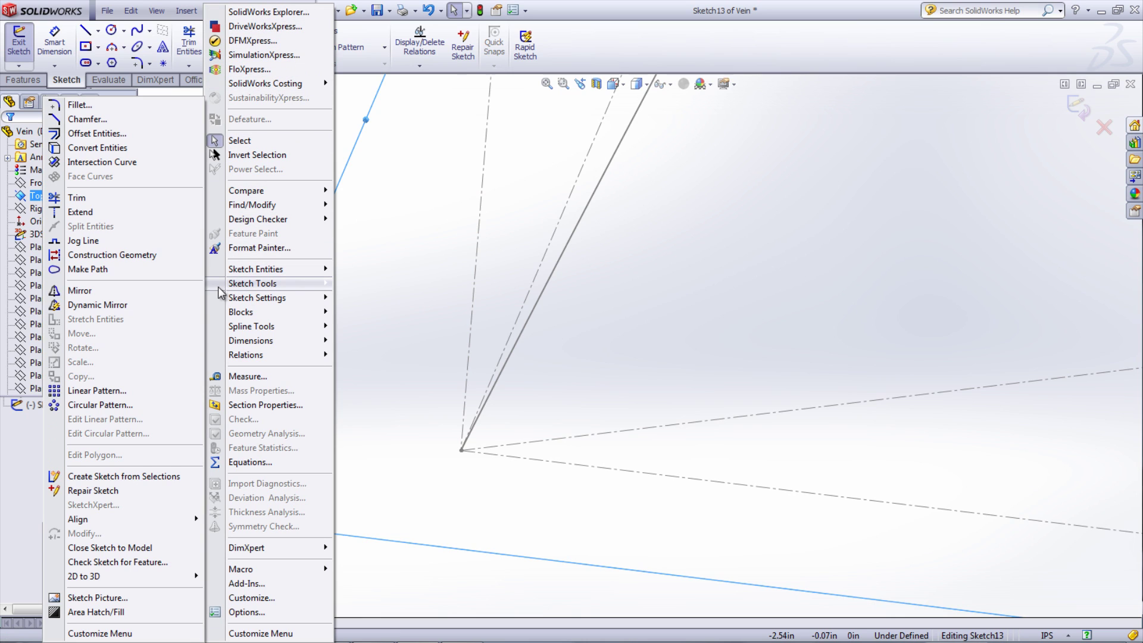
pyautogui.click(123, 602)
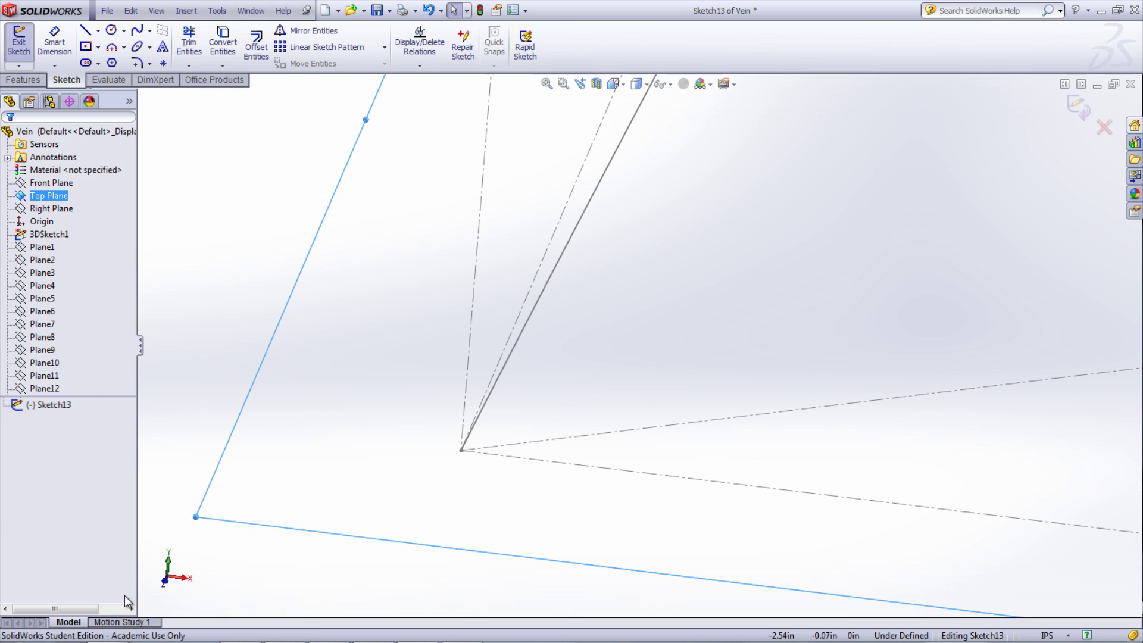
pyautogui.click(143, 34)
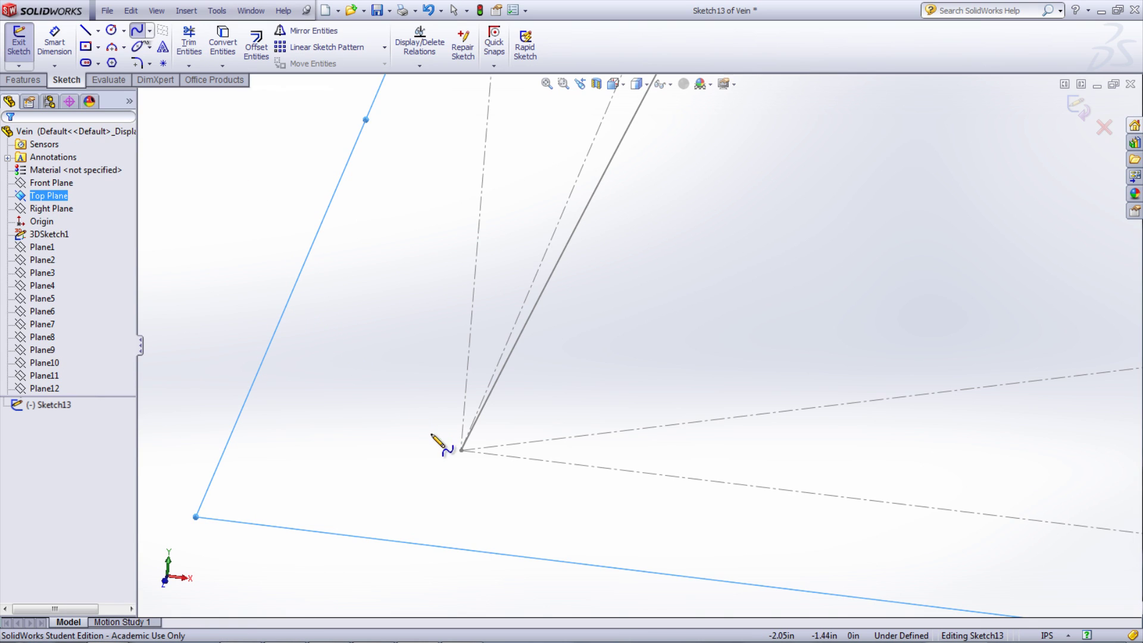
pyautogui.click(397, 418)
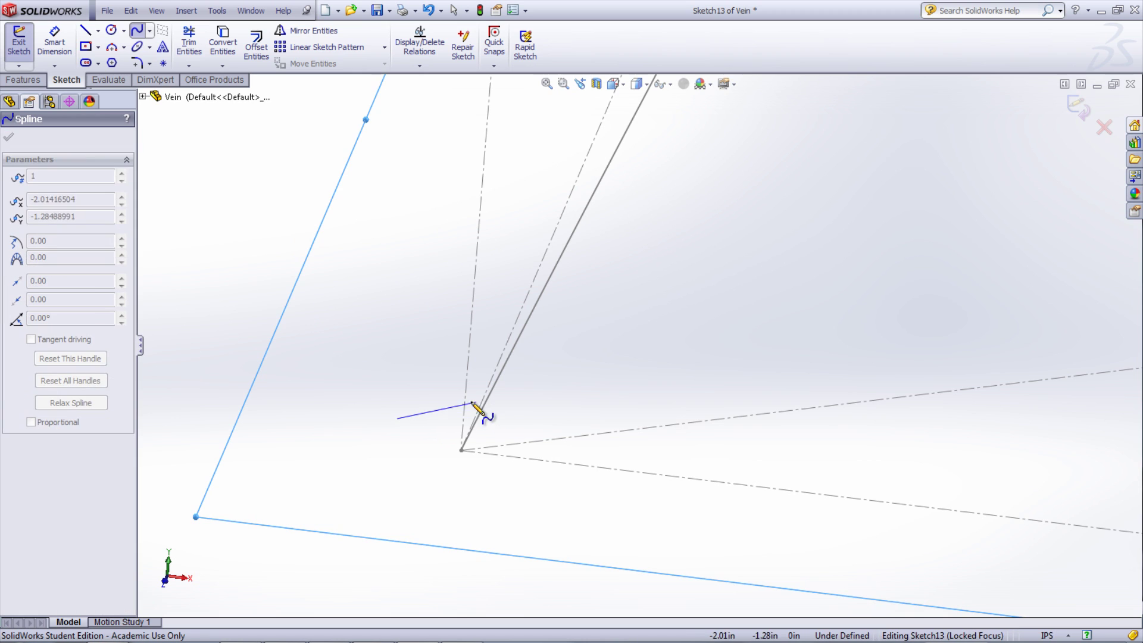
pyautogui.click(457, 397)
pyautogui.click(475, 508)
pyautogui.click(398, 418)
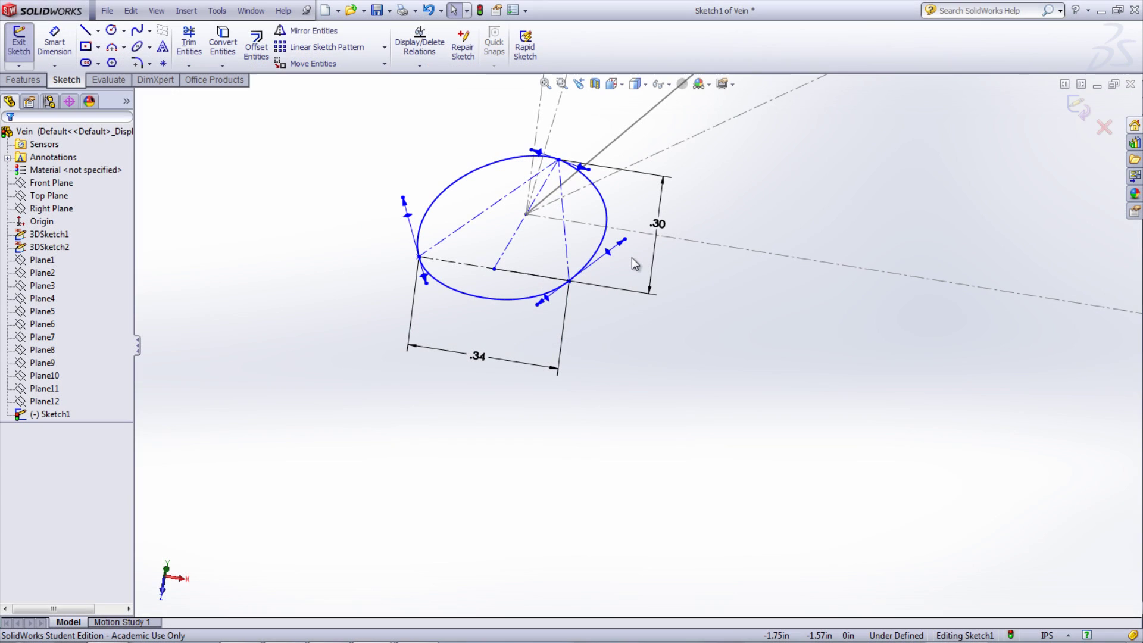
# - Make a block from the spline and its lines, anchored at the lines' intersection, then exit
pyautogui.click(224, 13)
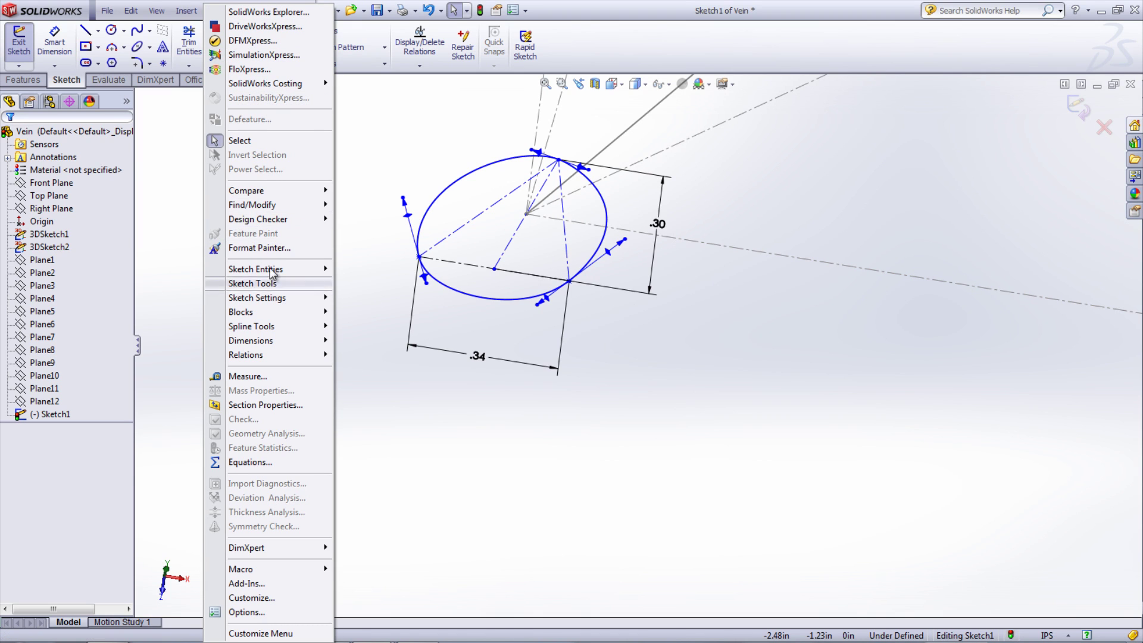
pyautogui.moveTo(233, 316)
pyautogui.click(187, 312)
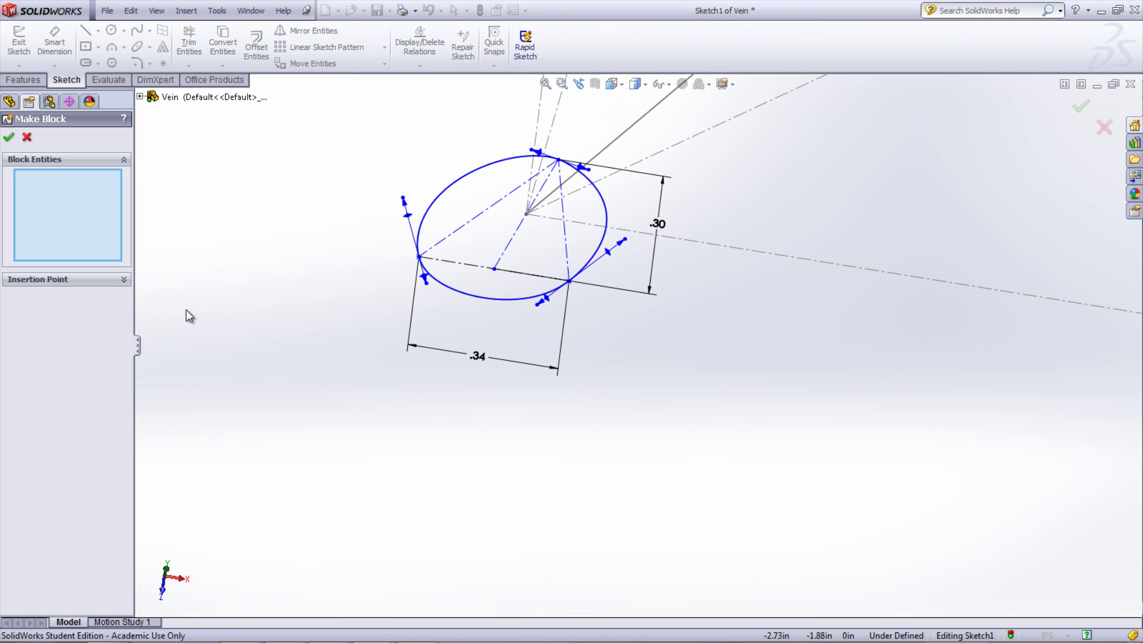
pyautogui.click(455, 194)
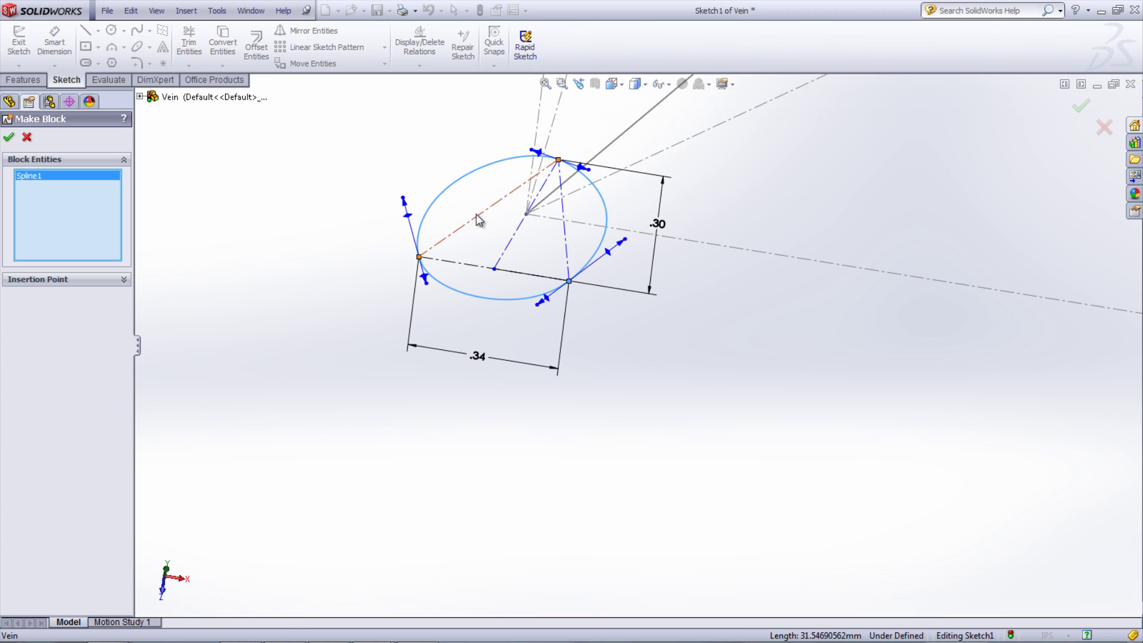
pyautogui.click(477, 215)
pyautogui.click(510, 239)
pyautogui.click(566, 255)
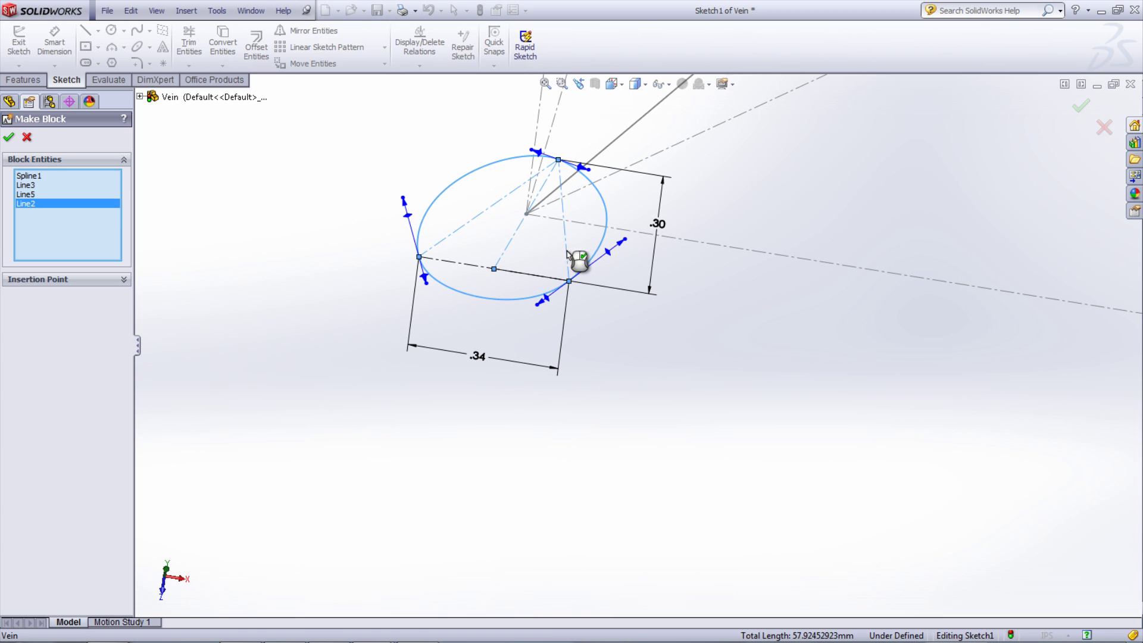
pyautogui.click(460, 264)
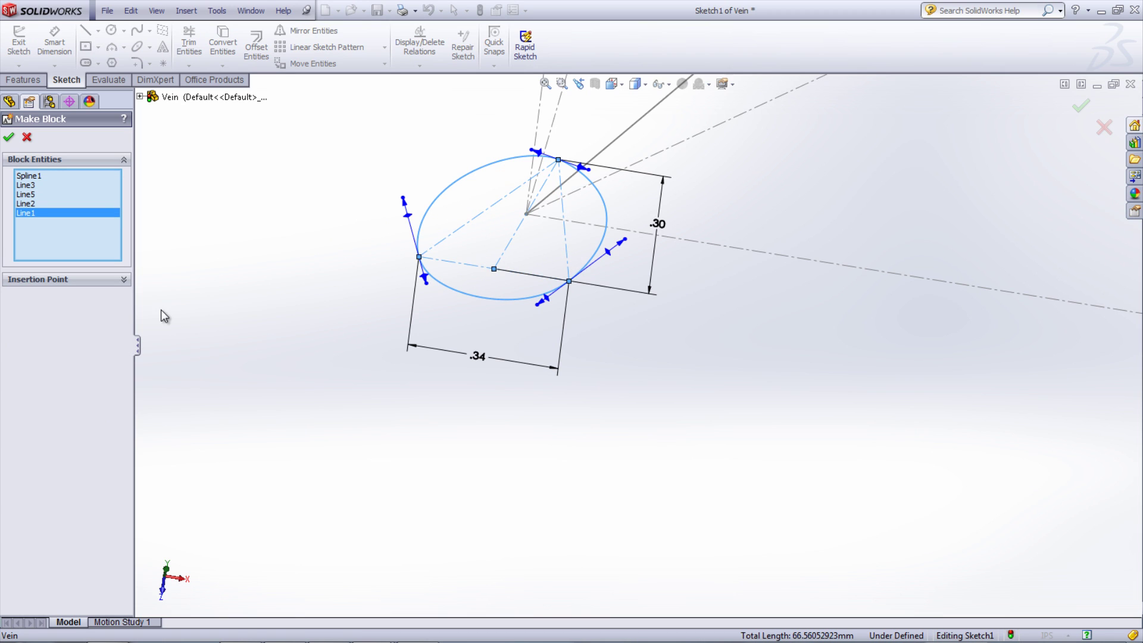
pyautogui.click(127, 282)
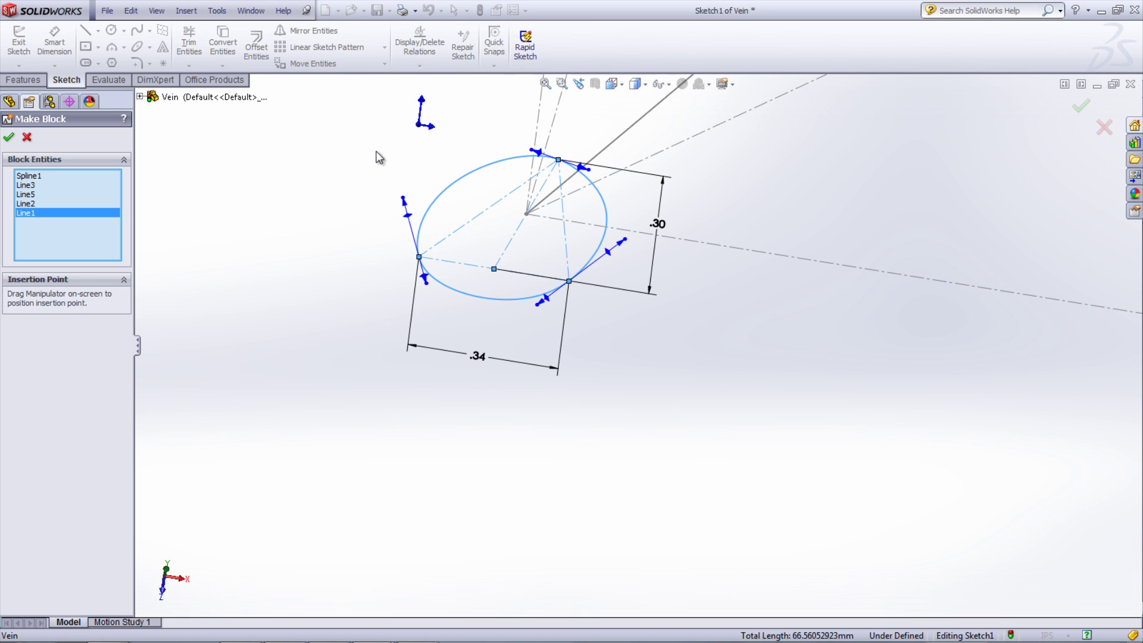
pyautogui.moveTo(420, 125)
pyautogui.mouseDown()
pyautogui.moveTo(484, 154)
pyautogui.moveTo(525, 214)
pyautogui.mouseUp()
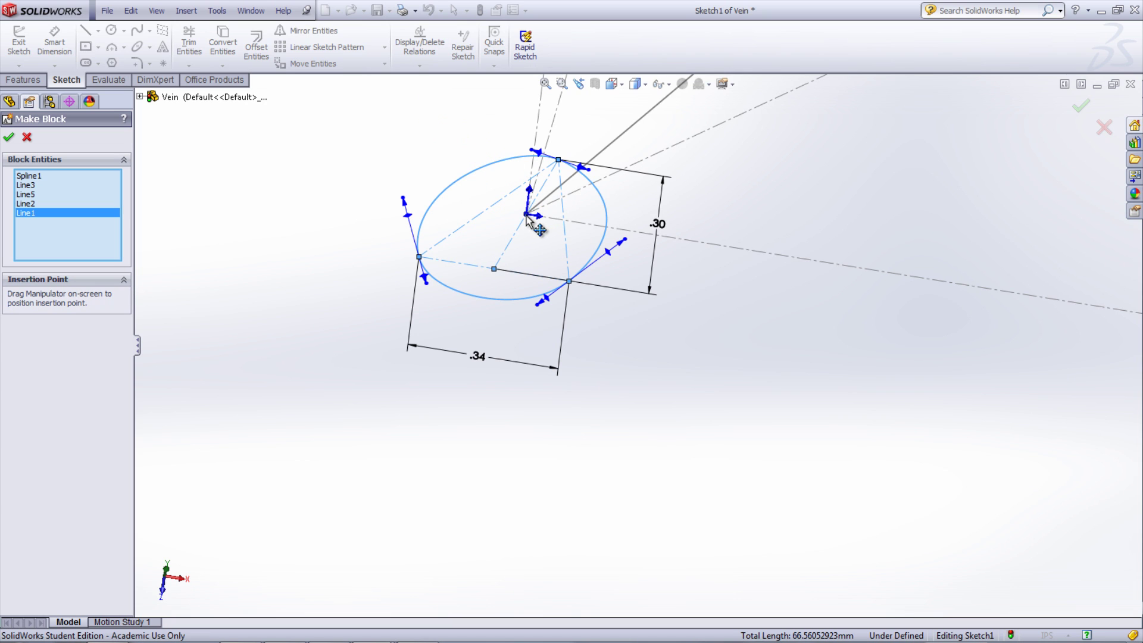
pyautogui.click(10, 140)
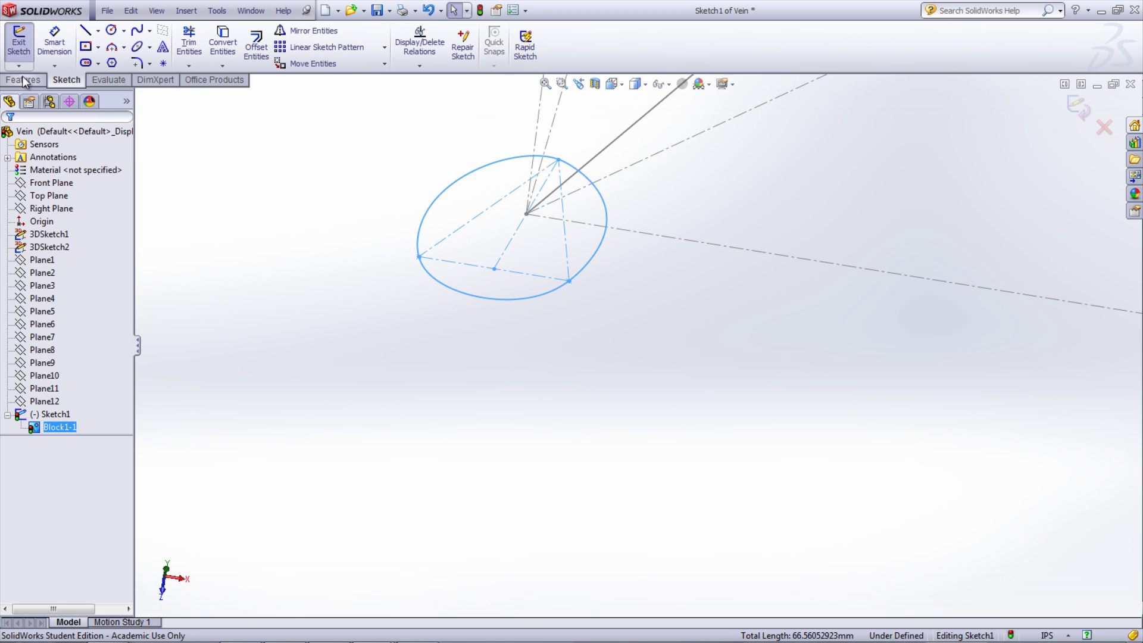
pyautogui.click(19, 41)
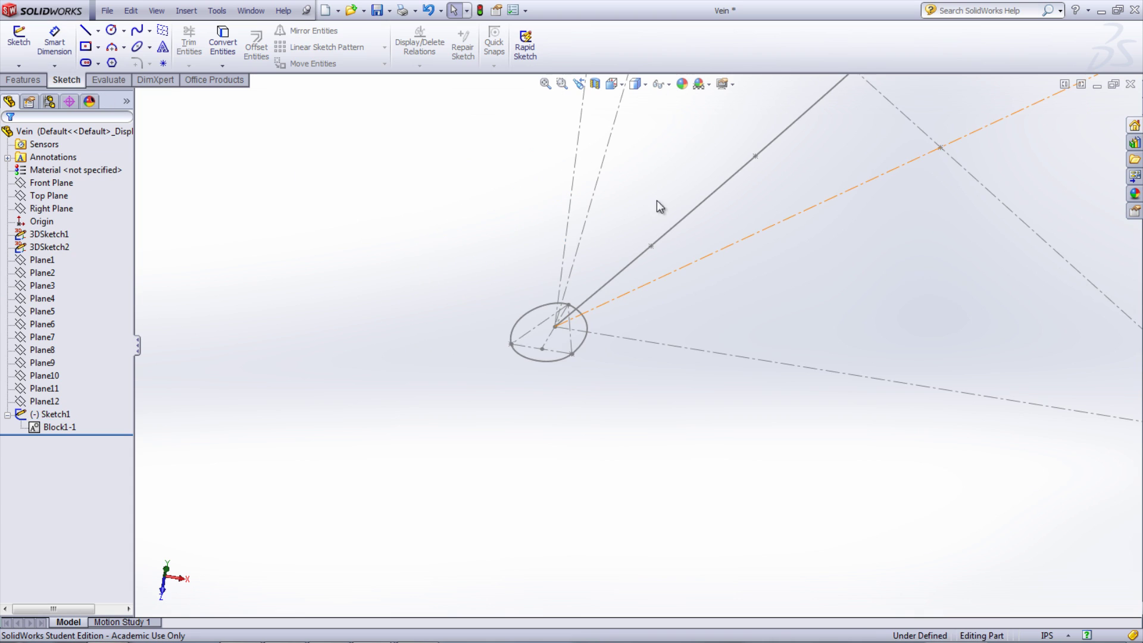
# - Start a sketch on Plane1 and insert the elliptical profile block
pyautogui.click(51, 262)
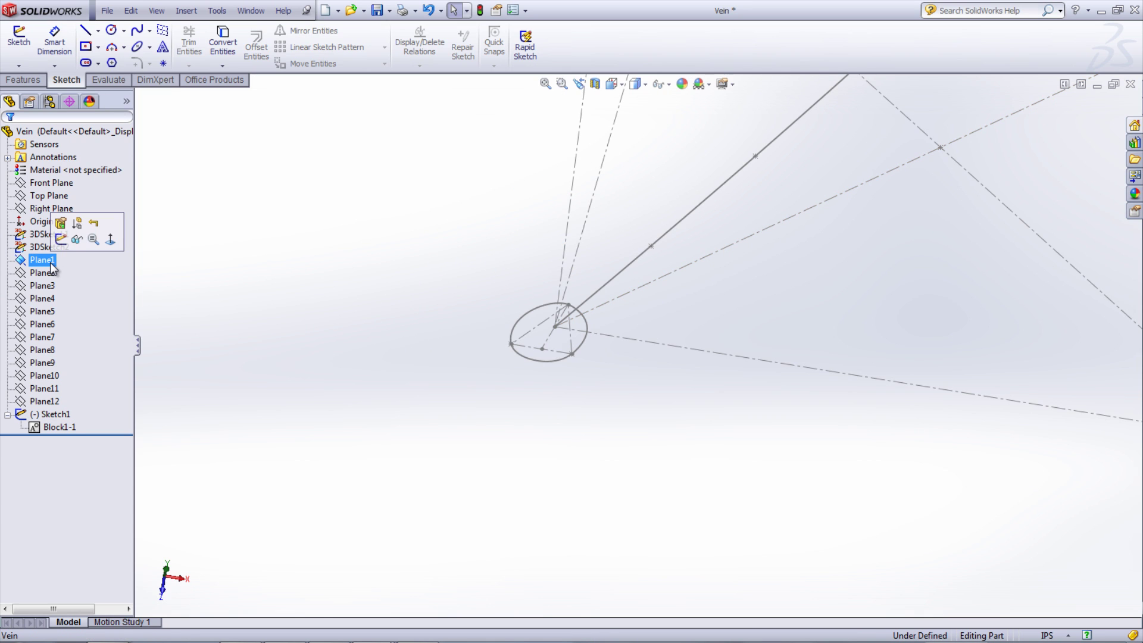
pyautogui.click(61, 239)
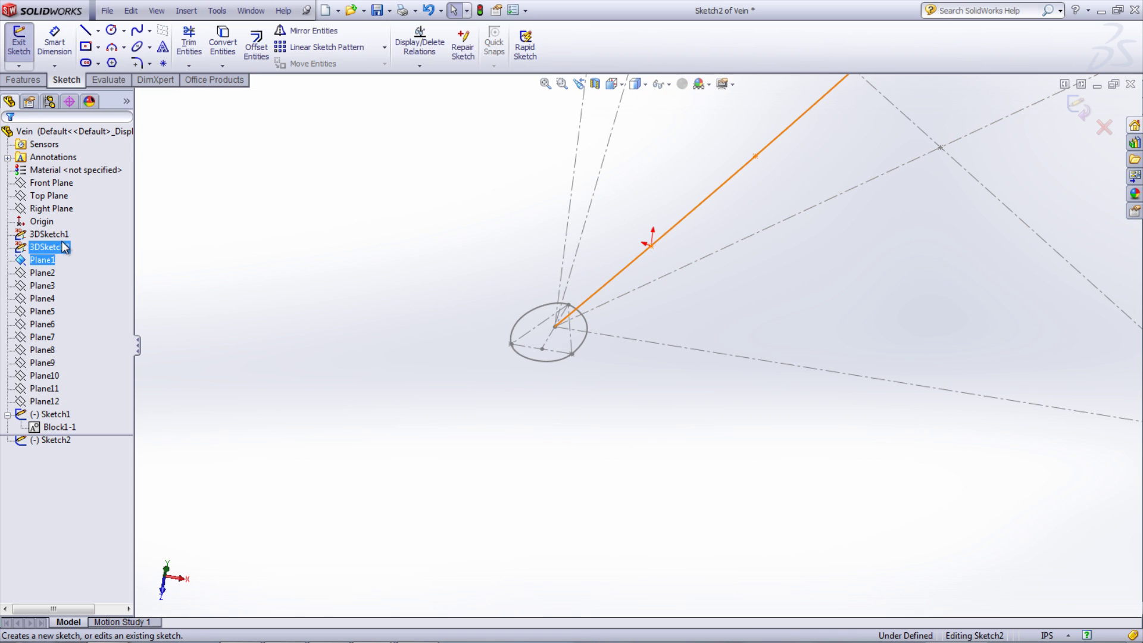
pyautogui.click(211, 12)
pyautogui.moveTo(276, 314)
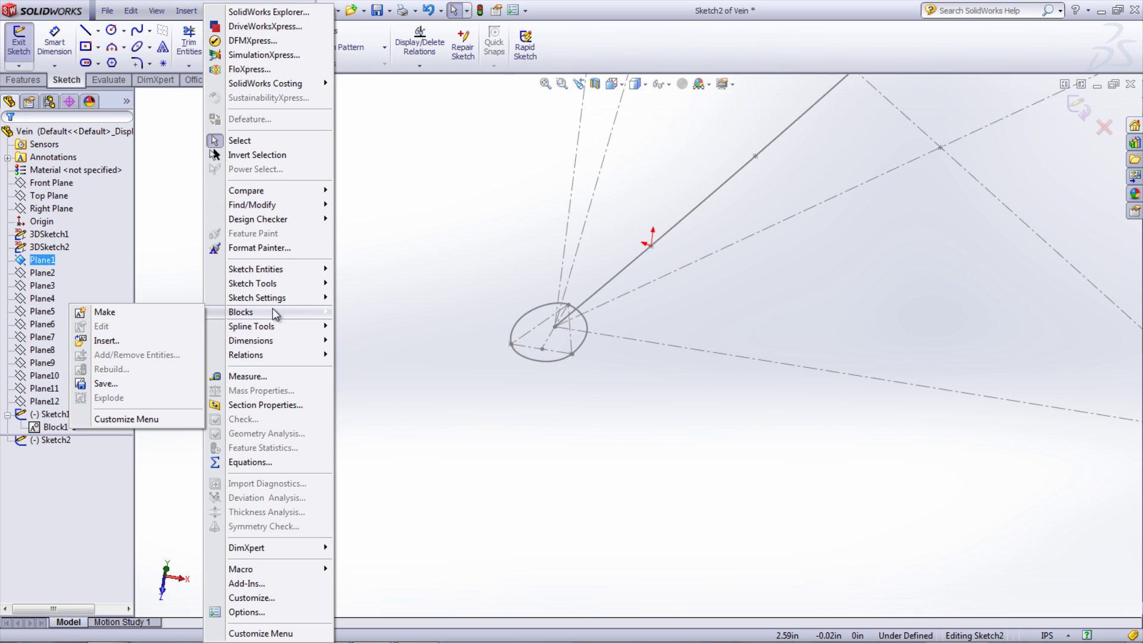
pyautogui.click(177, 340)
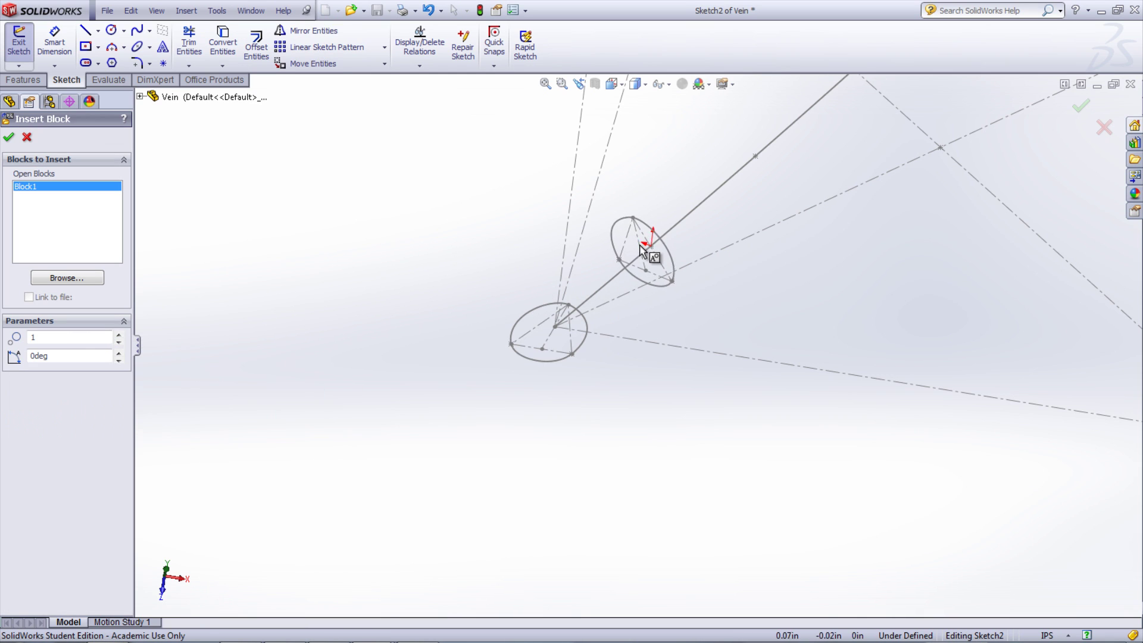
pyautogui.scroll(-5, 650, 249)
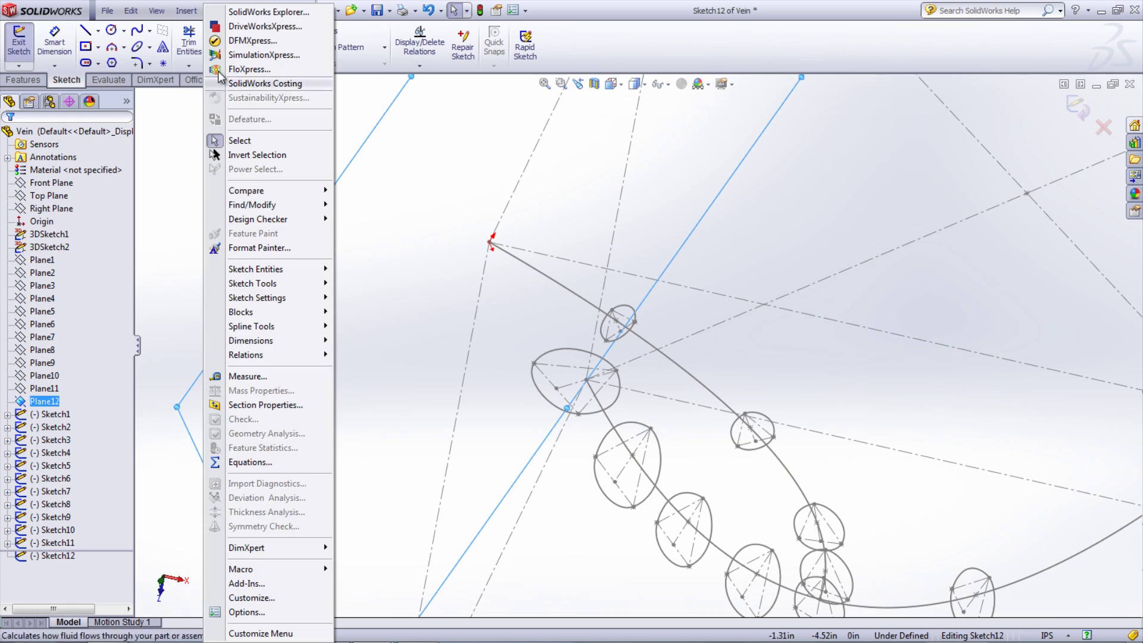
# - Insert another copy of the profile block at 0.55 scale
pyautogui.moveTo(238, 311)
pyautogui.click(110, 338)
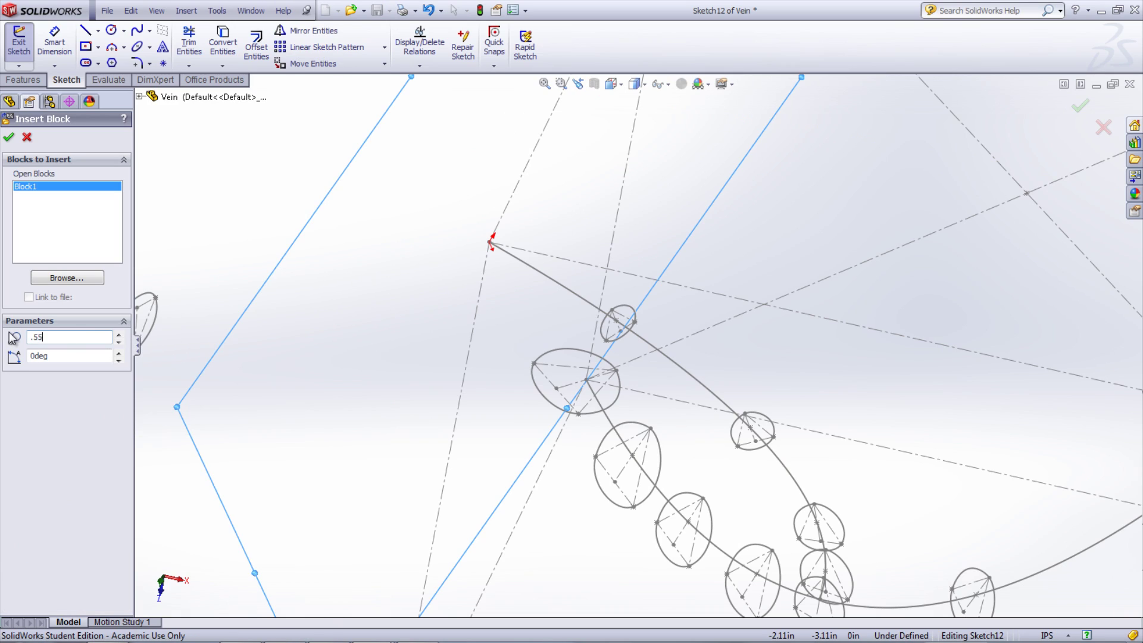
pyautogui.write('.55')
pyautogui.click(491, 241)
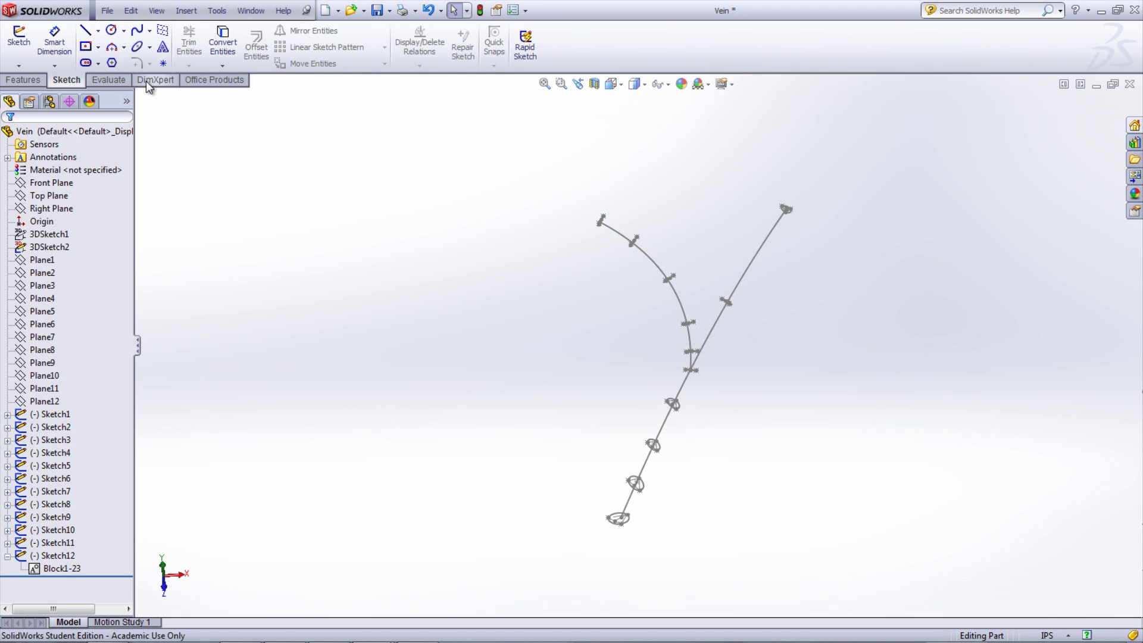
pyautogui.rightClick(145, 81)
# - Start a lofted surface with the main vein's ellipses, bottom to top, as profiles
pyautogui.click(157, 115)
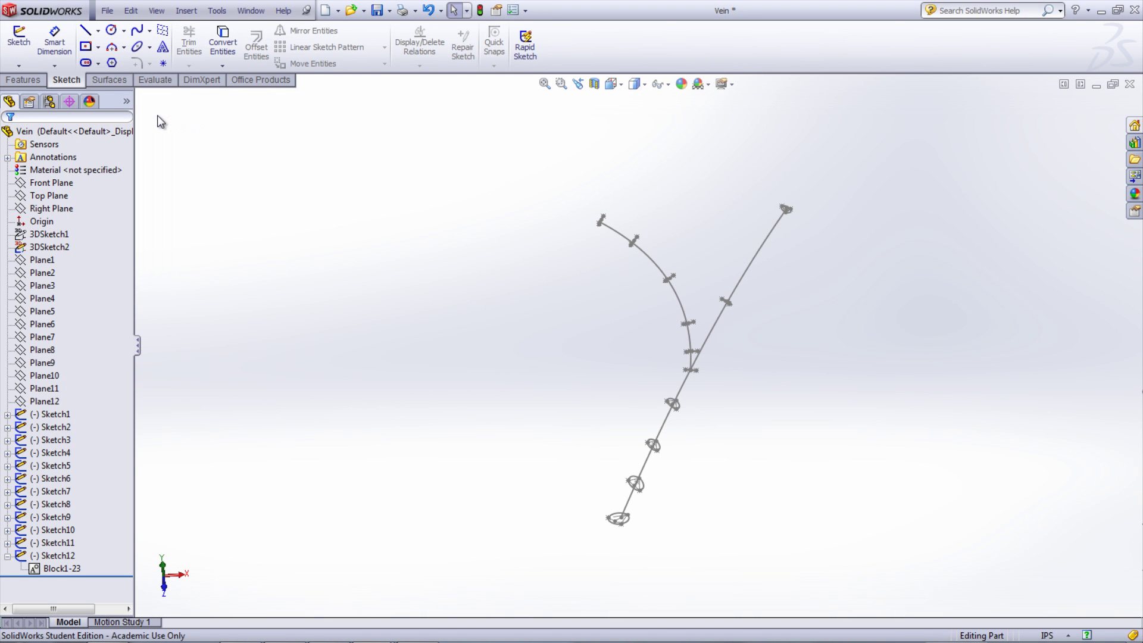
pyautogui.click(108, 83)
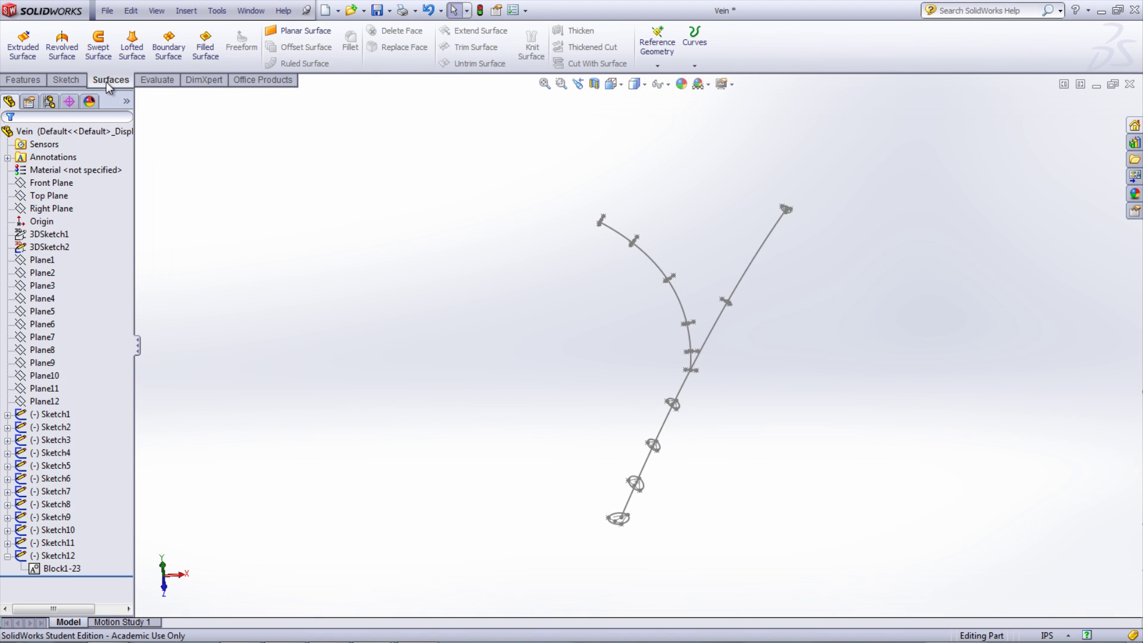
pyautogui.click(127, 57)
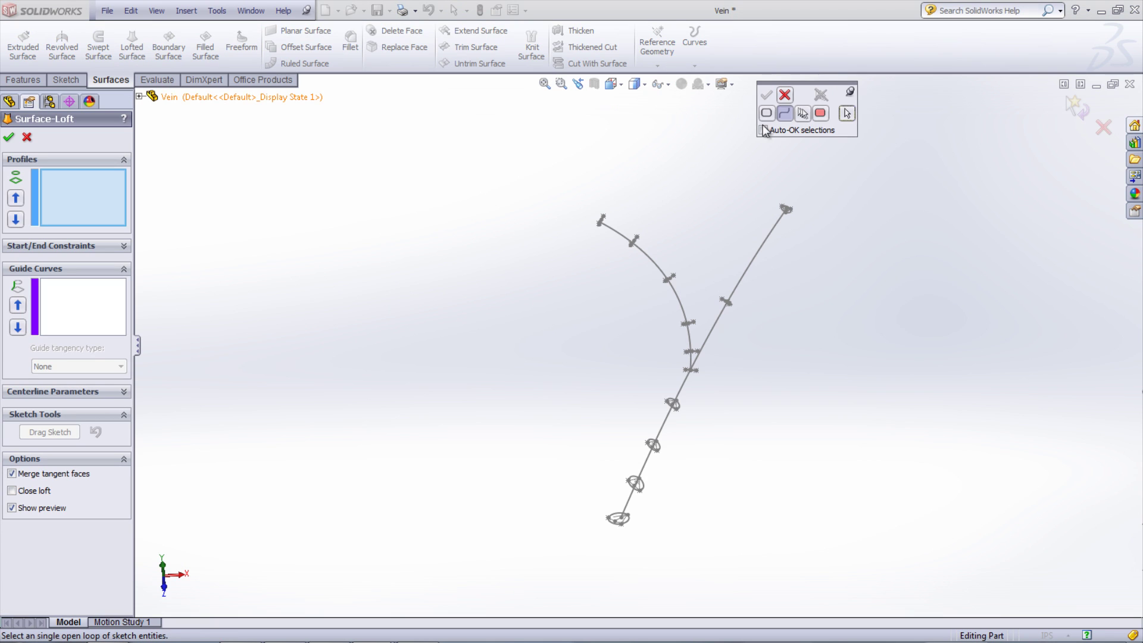
pyautogui.click(821, 116)
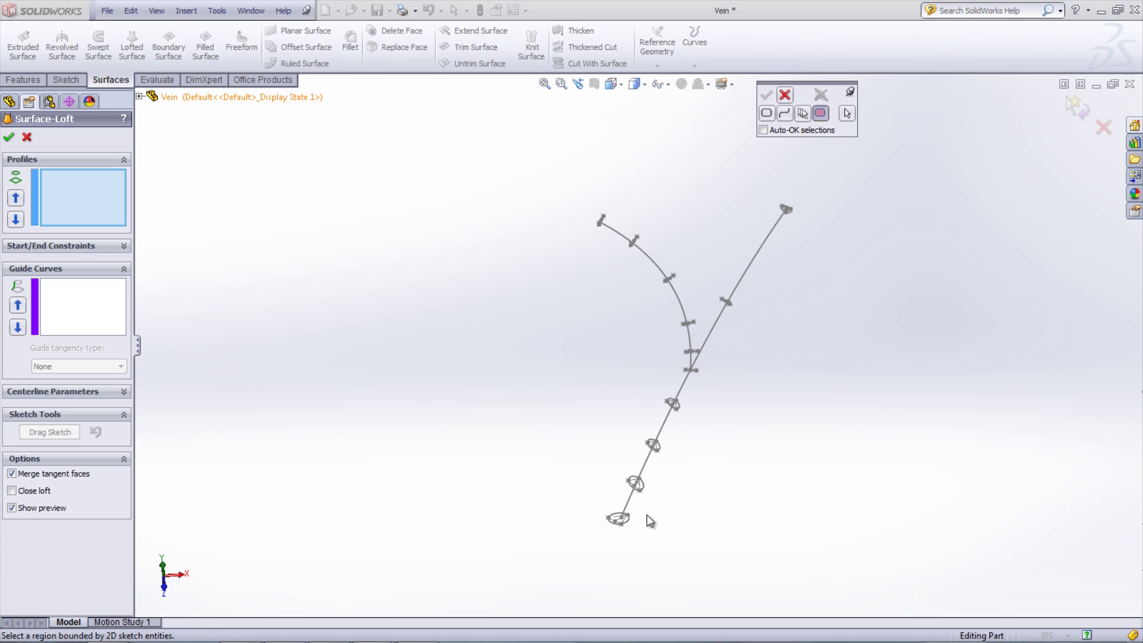
pyautogui.scroll(-3, 649, 521)
pyautogui.click(598, 456)
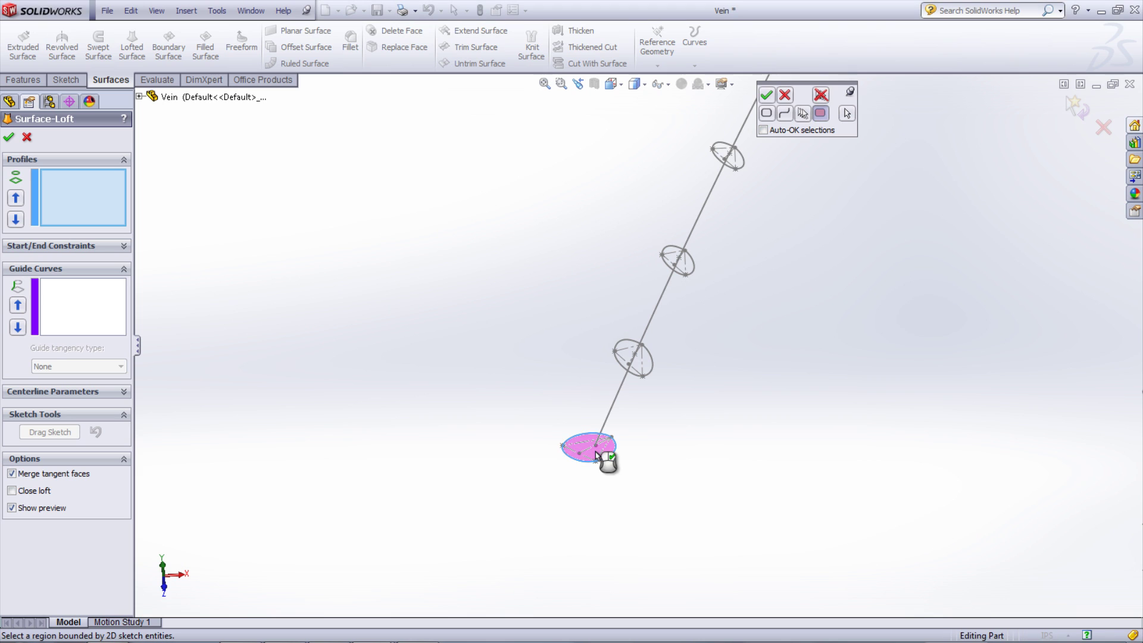
pyautogui.click(649, 368)
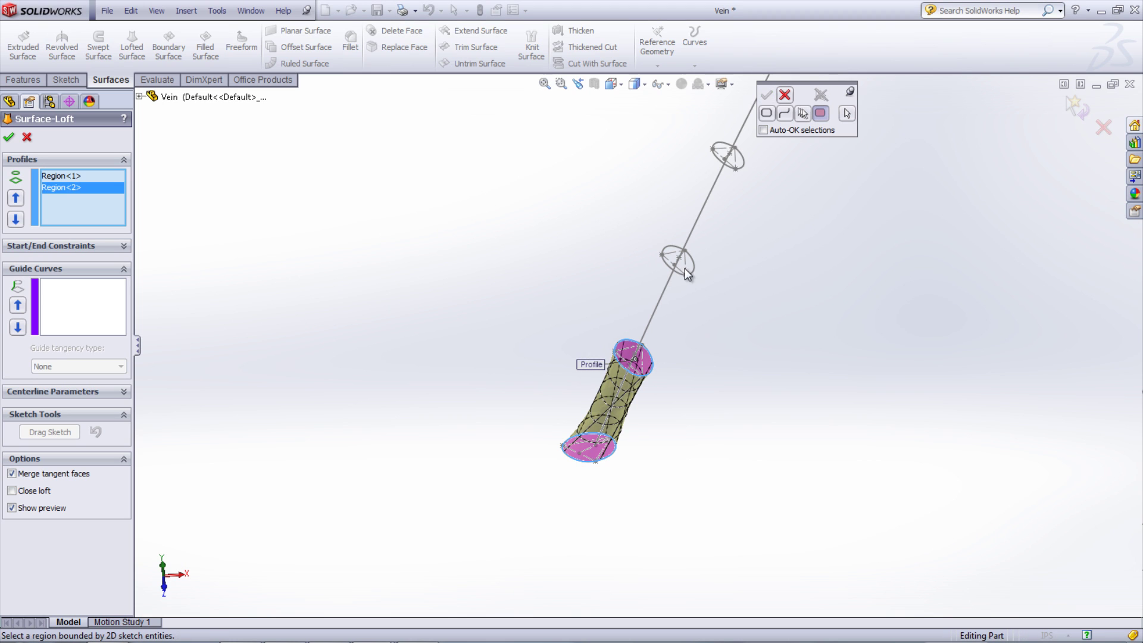
pyautogui.click(682, 263)
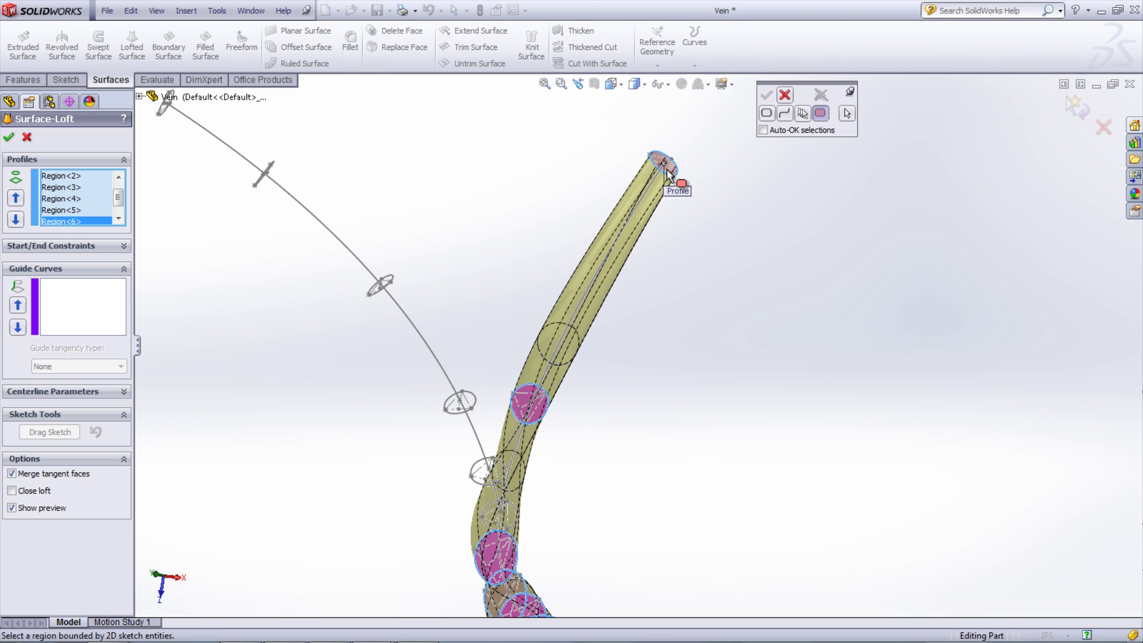
# - Use the 3DSketch2 main path as loft centerline, producing Surface-Loft1
pyautogui.click(65, 393)
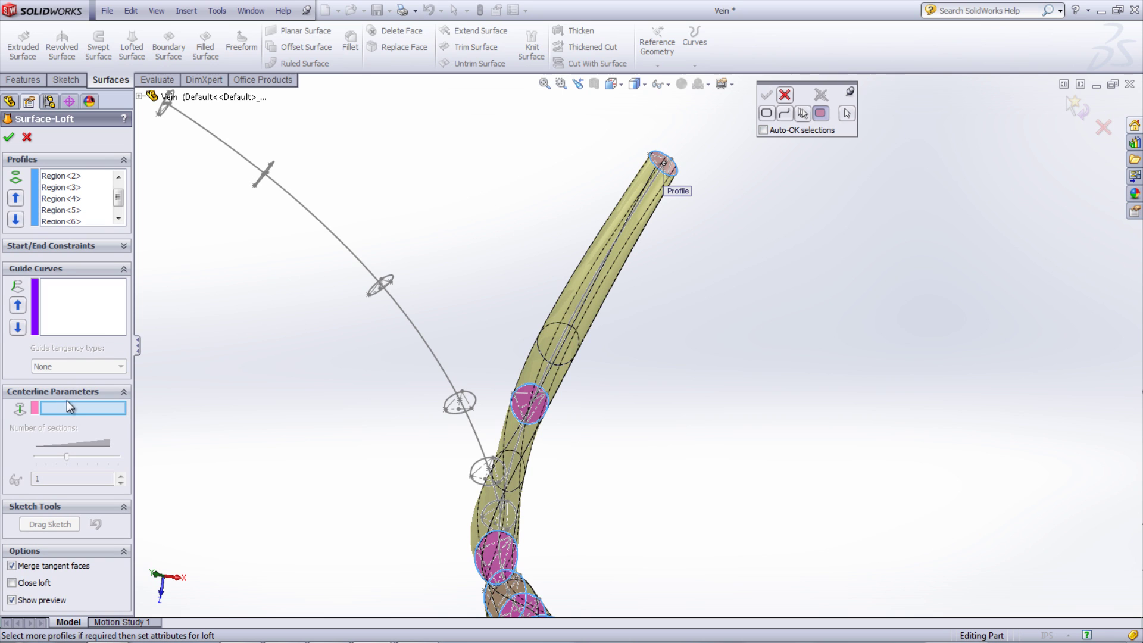
pyautogui.click(785, 113)
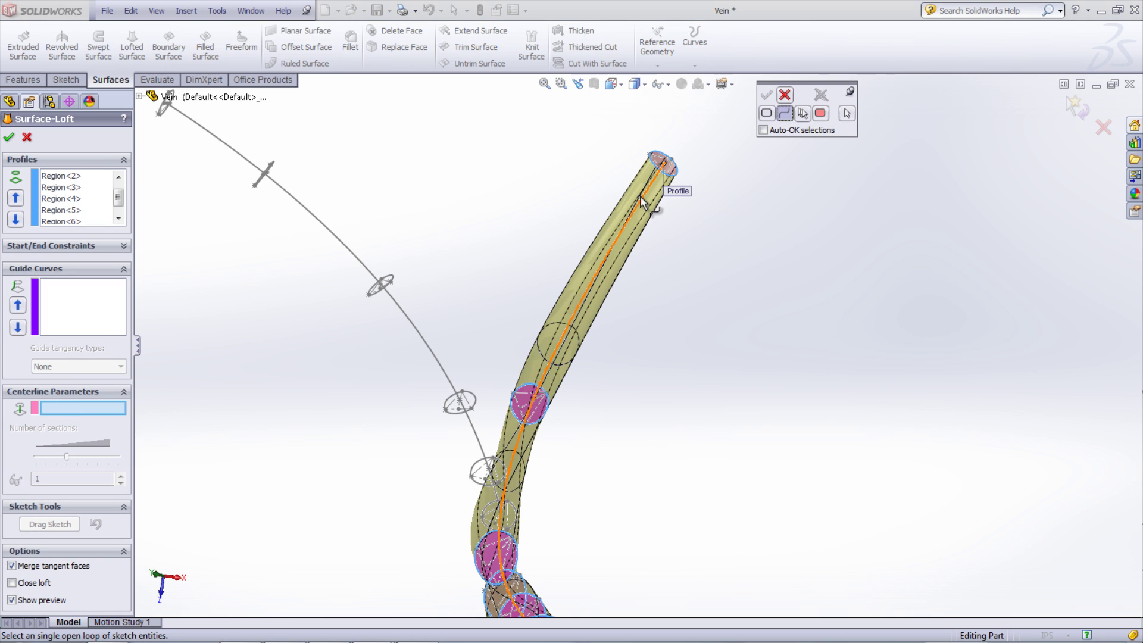
pyautogui.click(643, 202)
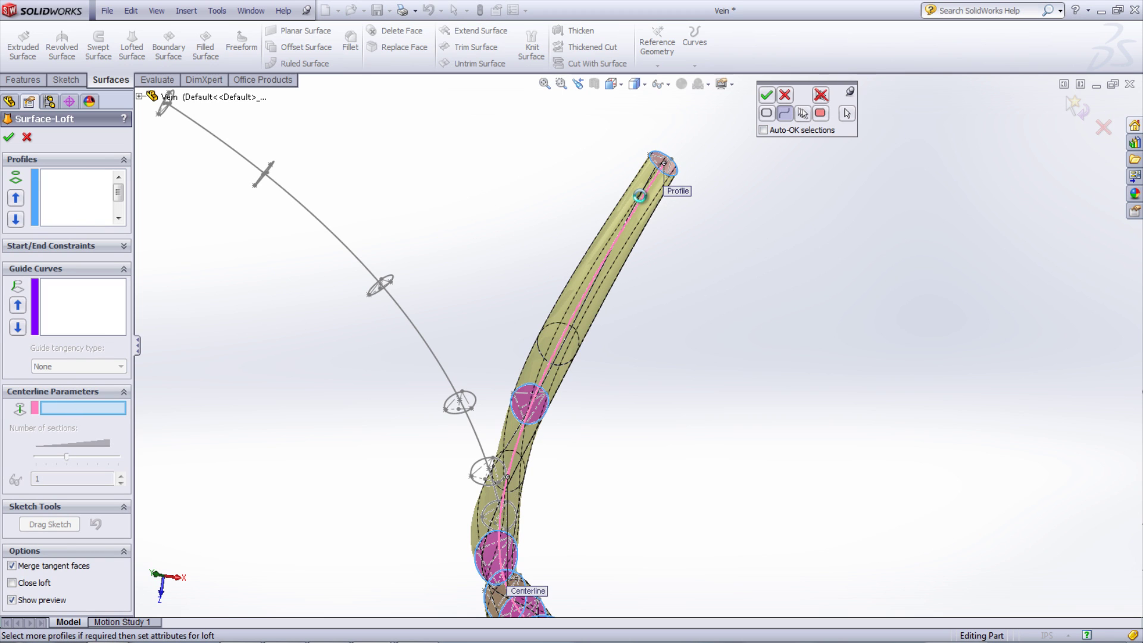
pyautogui.click(785, 97)
pyautogui.scroll(-5, 686, 175)
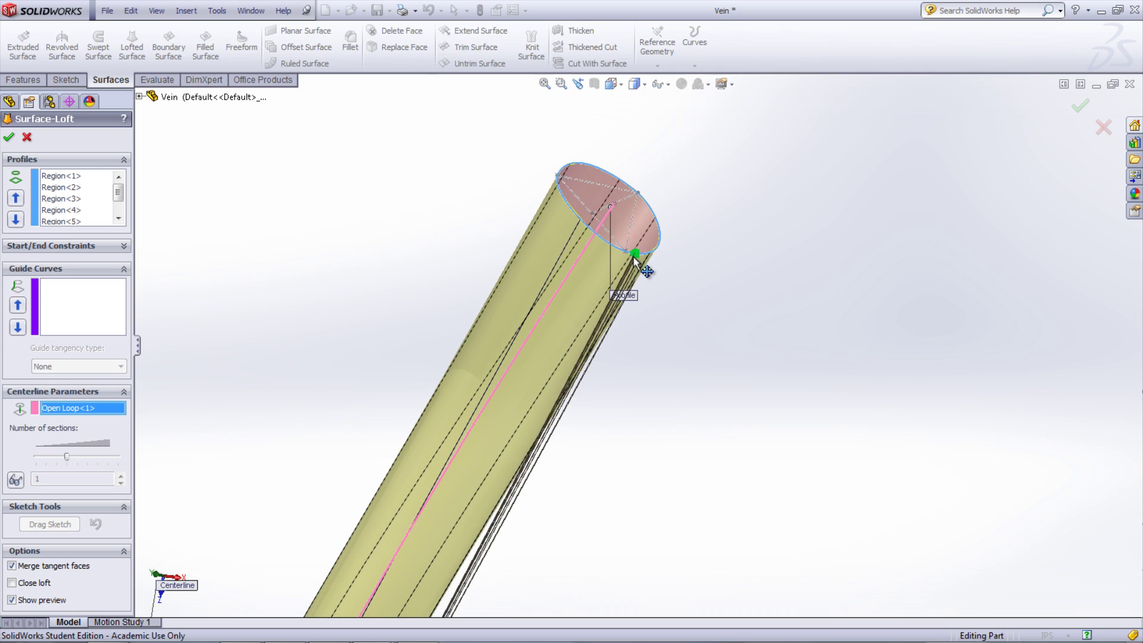
pyautogui.scroll(5, 635, 310)
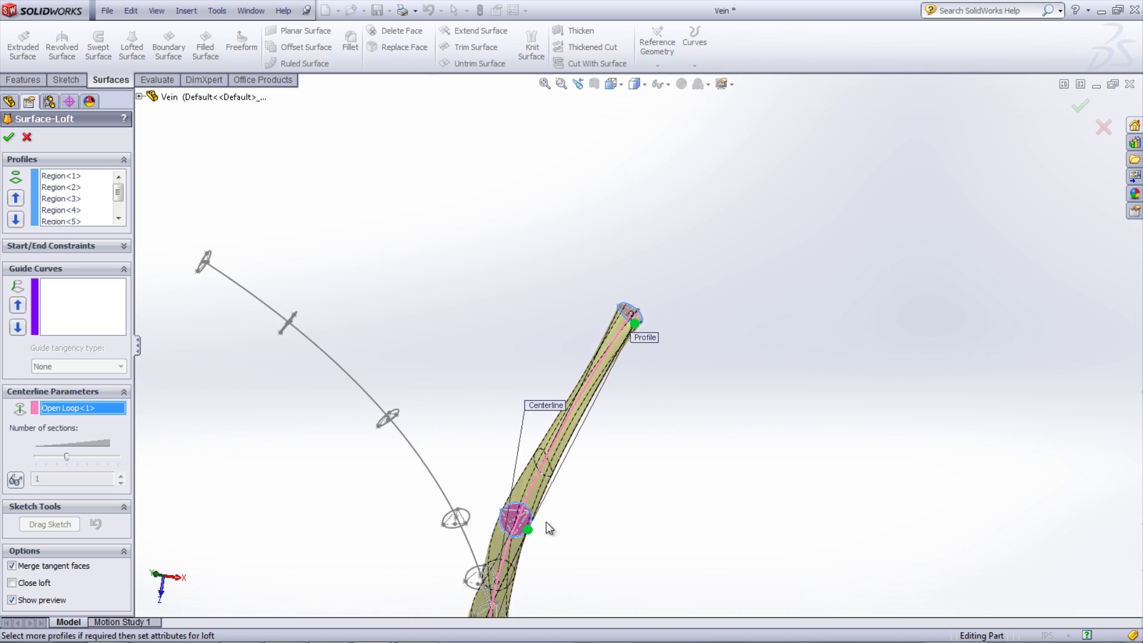
pyautogui.scroll(-3, 544, 506)
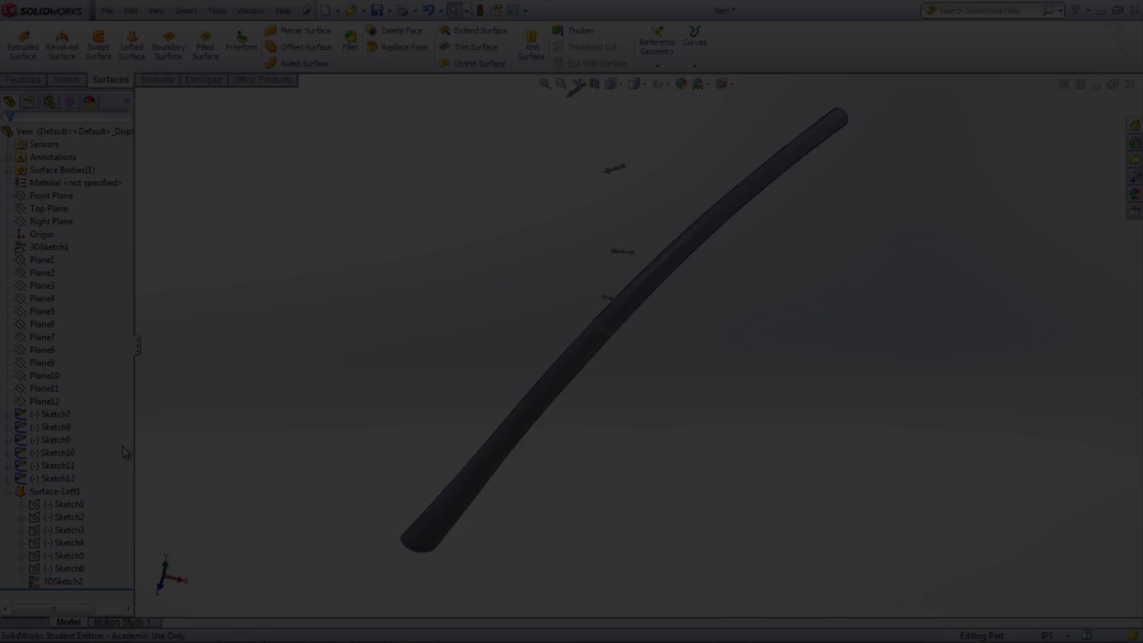
pyautogui.click(62, 583)
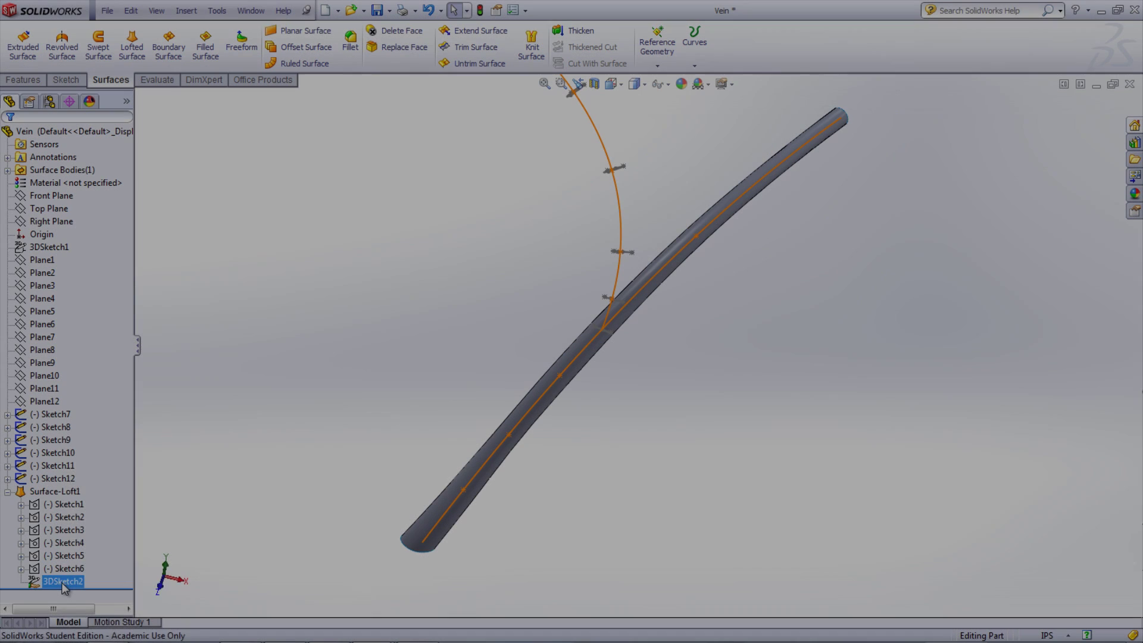
pyautogui.rightClick(62, 582)
pyautogui.click(15, 492)
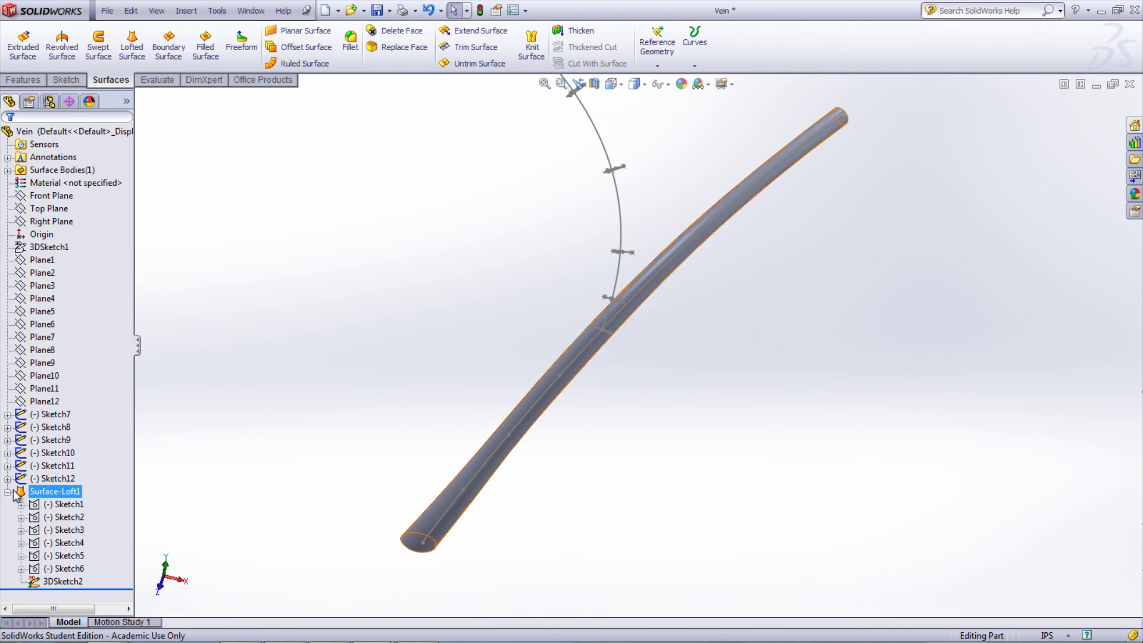
pyautogui.click(7, 492)
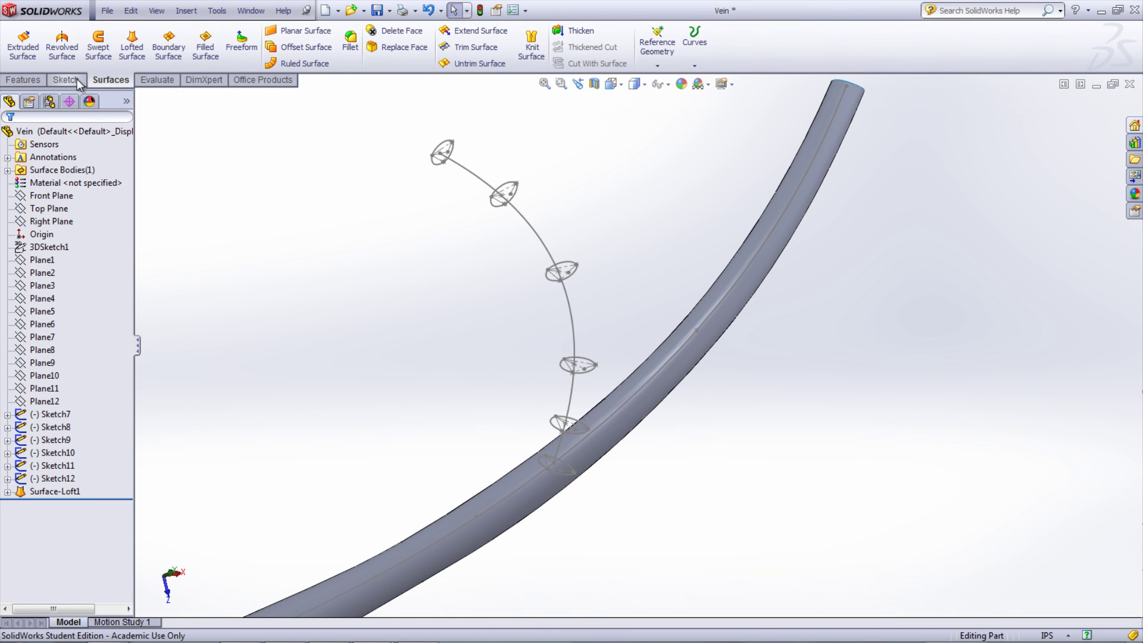
pyautogui.click(77, 78)
# - In a new 3D sketch, trace a spline through the branch's ellipse profiles
pyautogui.click(23, 67)
pyautogui.click(36, 94)
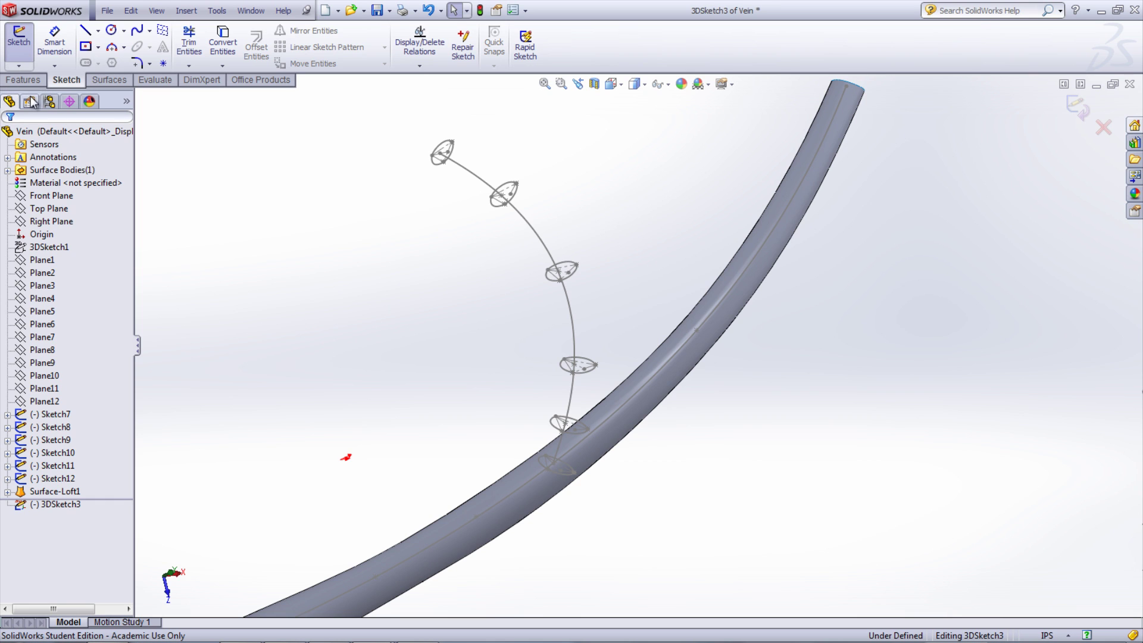
pyautogui.click(141, 37)
pyautogui.scroll(-2, 452, 185)
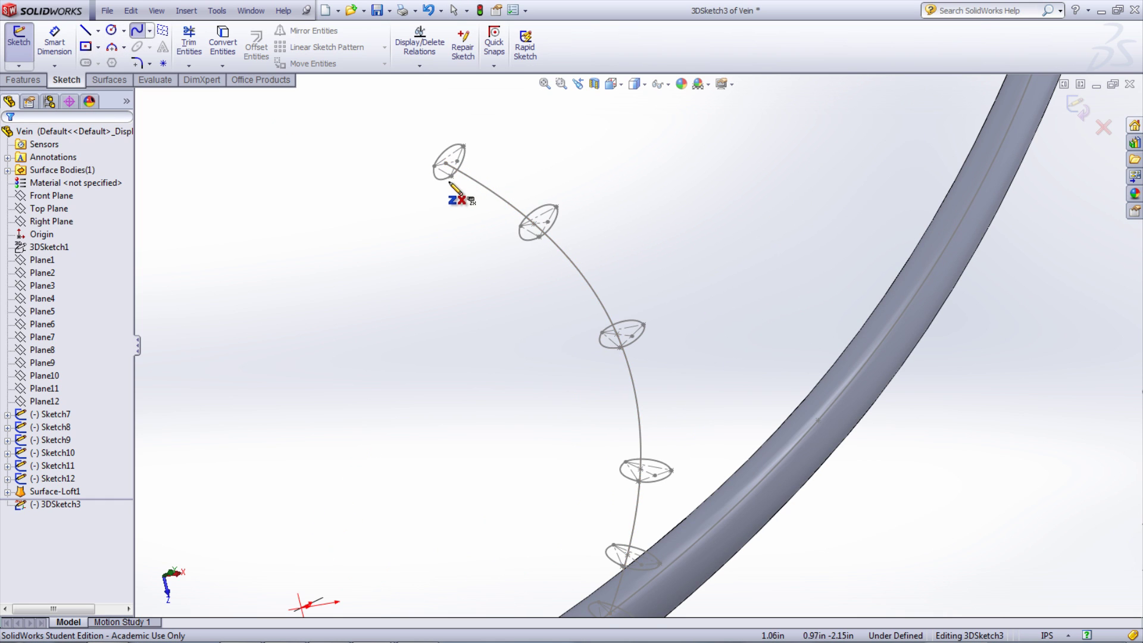
pyautogui.click(451, 177)
pyautogui.click(539, 235)
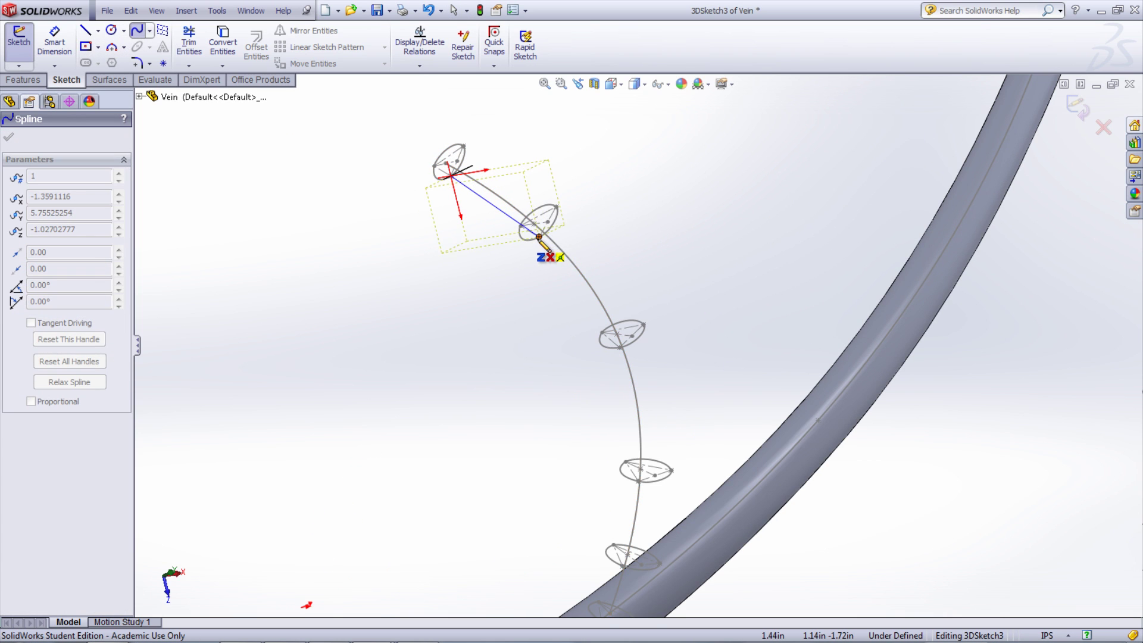
pyautogui.click(620, 347)
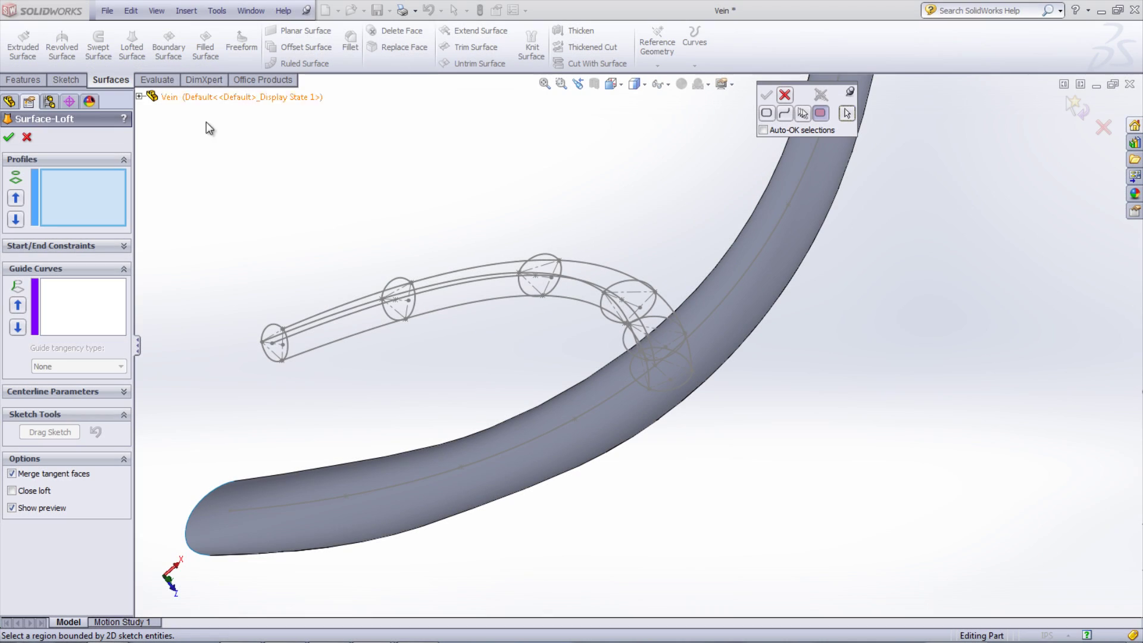
# - Add the six branch ellipse regions, Region<1> through Region<6>, in order as loft profiles
pyautogui.click(276, 348)
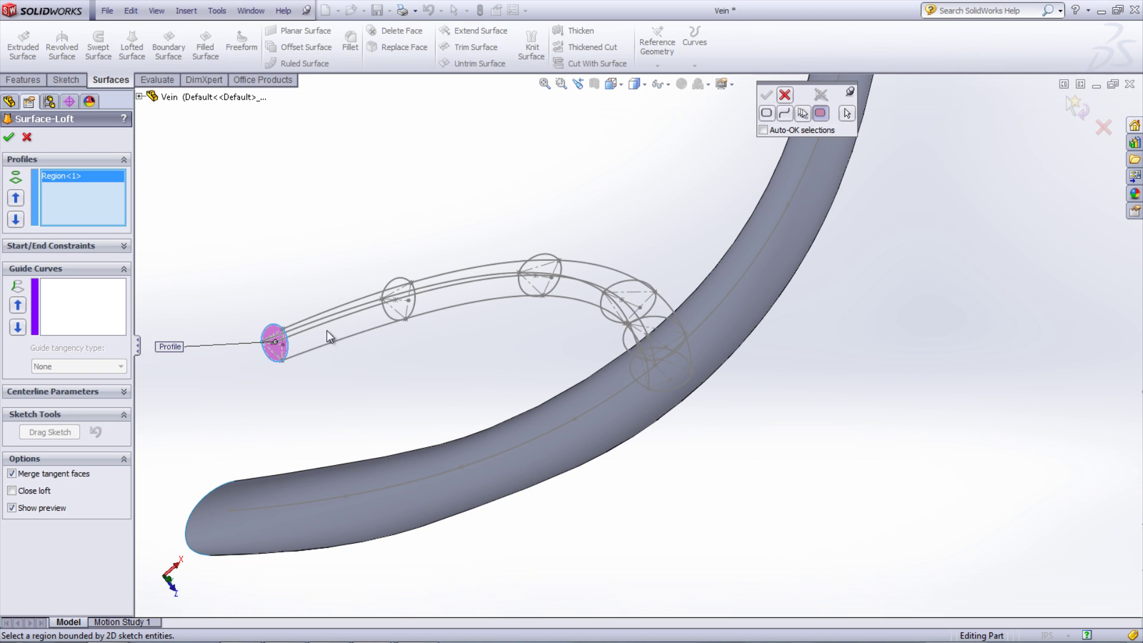
pyautogui.click(405, 304)
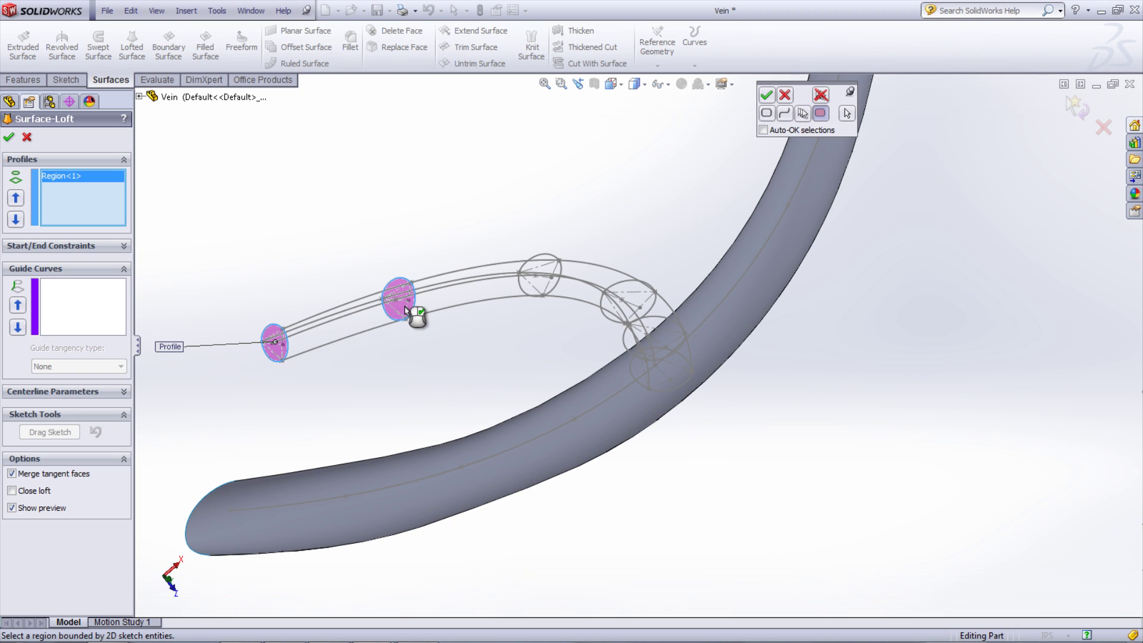
pyautogui.click(537, 283)
pyautogui.click(636, 312)
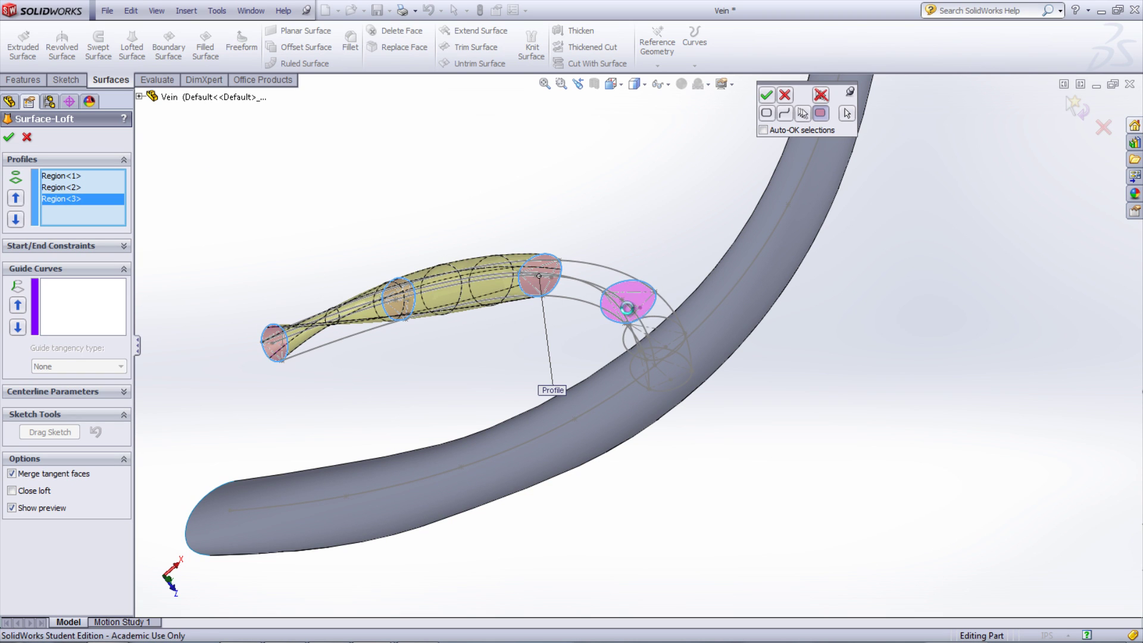
pyautogui.click(653, 337)
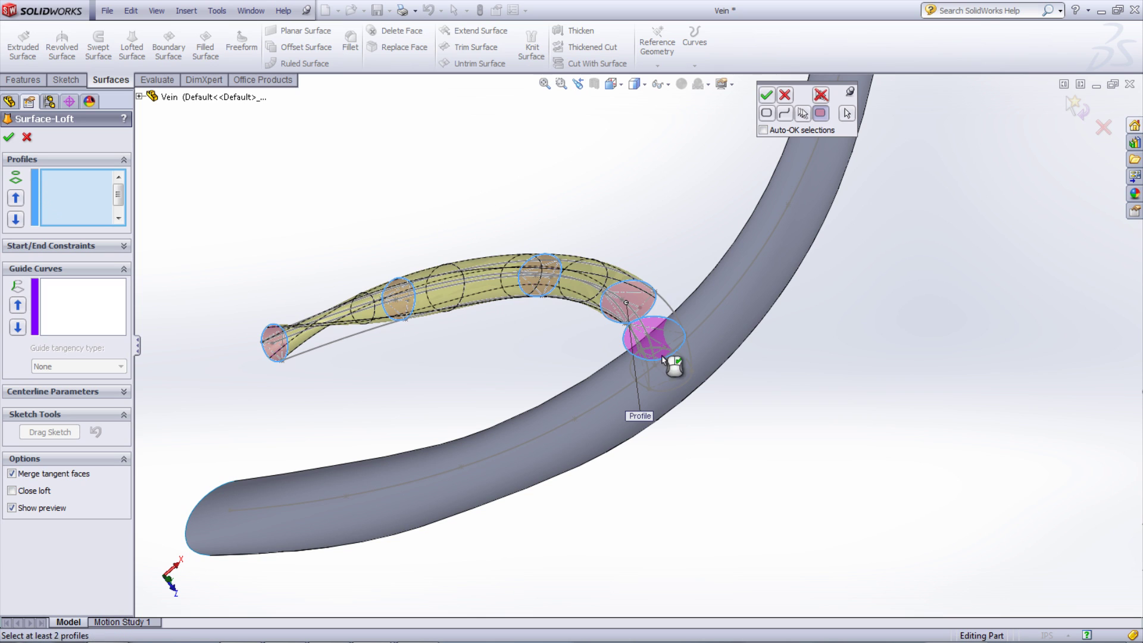
pyautogui.click(660, 384)
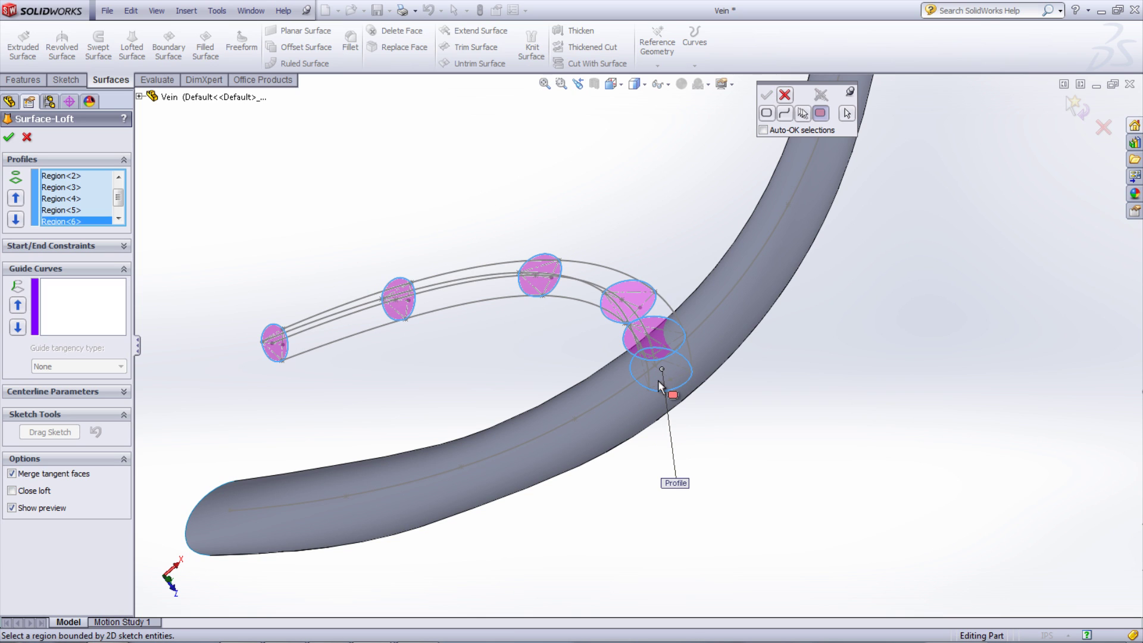
pyautogui.click(785, 113)
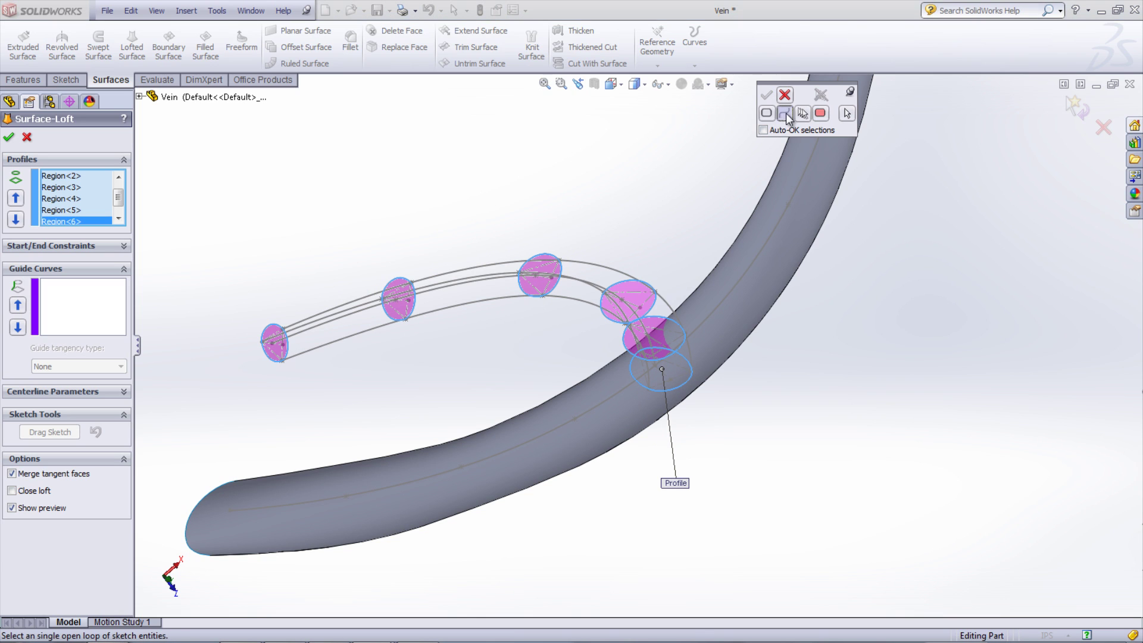
# - Pick the upper, lower and third guide curves plus the middle centerline for the branch loft
pyautogui.click(103, 306)
pyautogui.scroll(2, 341, 338)
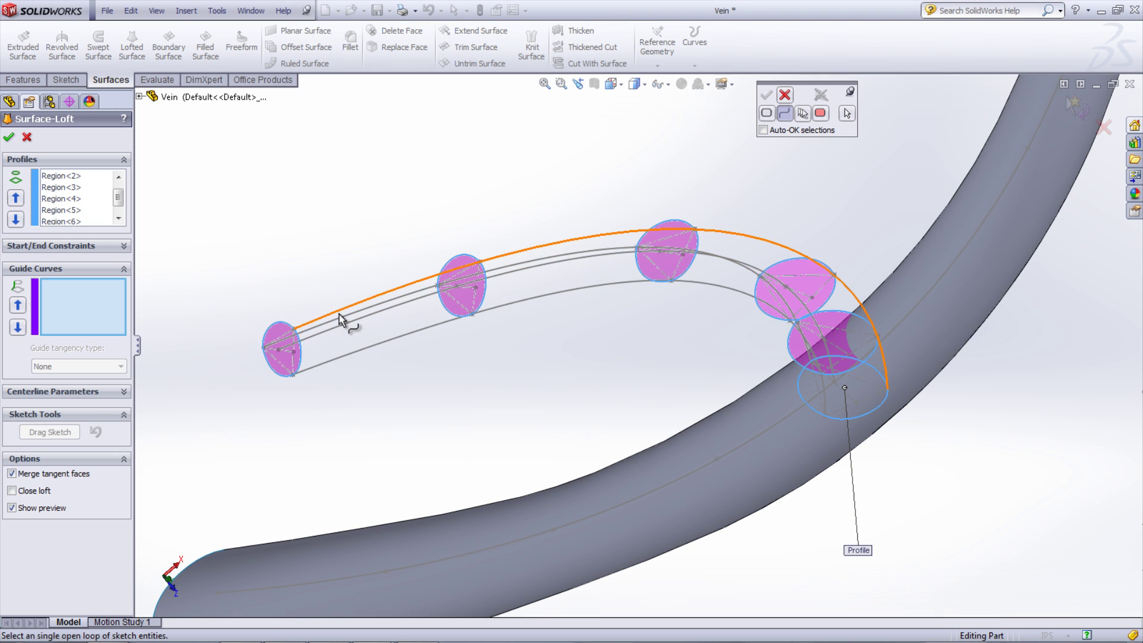
pyautogui.click(339, 316)
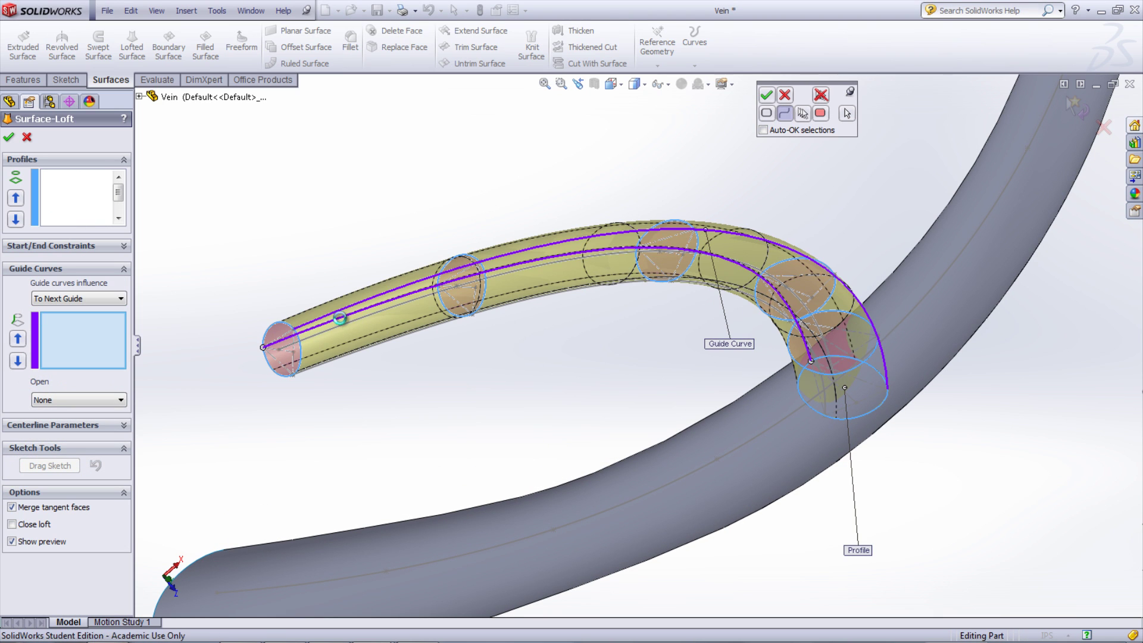
pyautogui.click(348, 353)
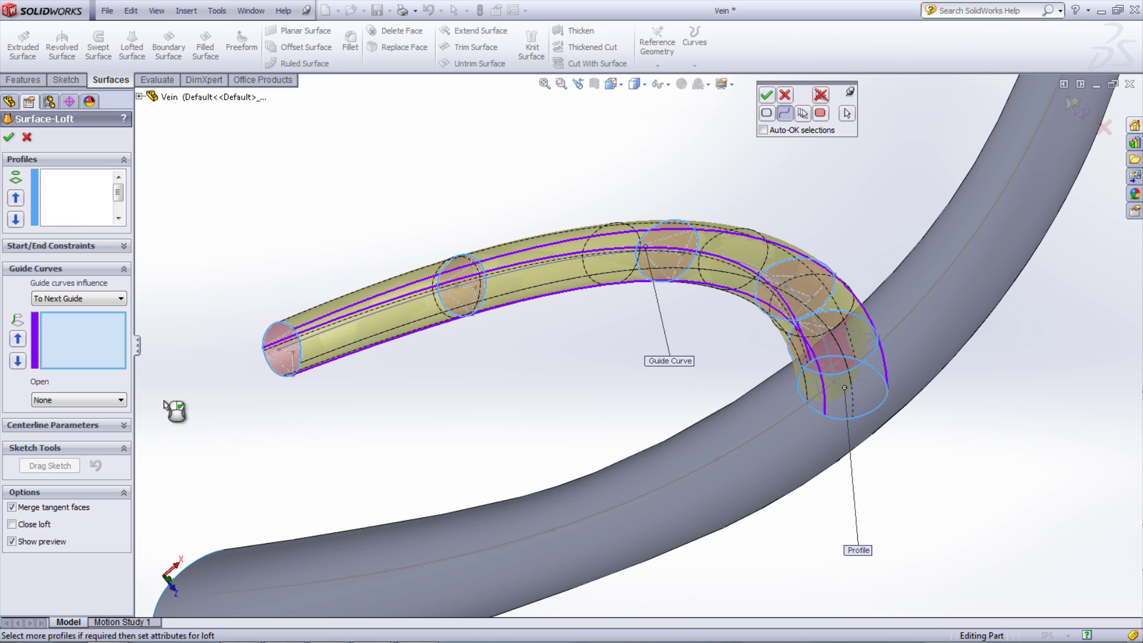
pyautogui.click(93, 426)
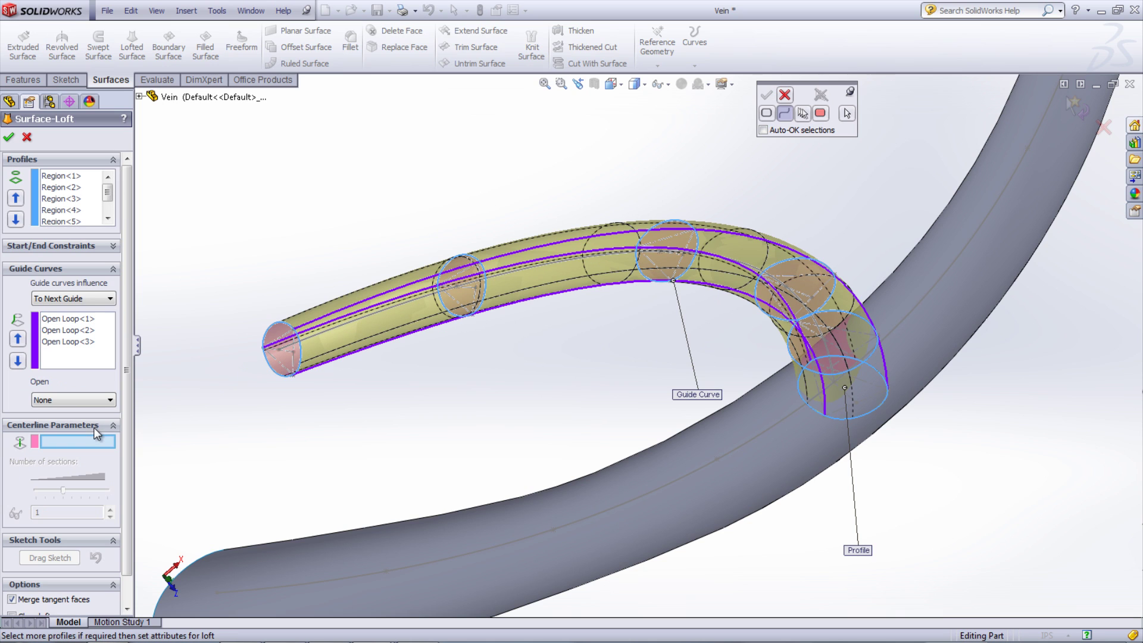
pyautogui.click(310, 338)
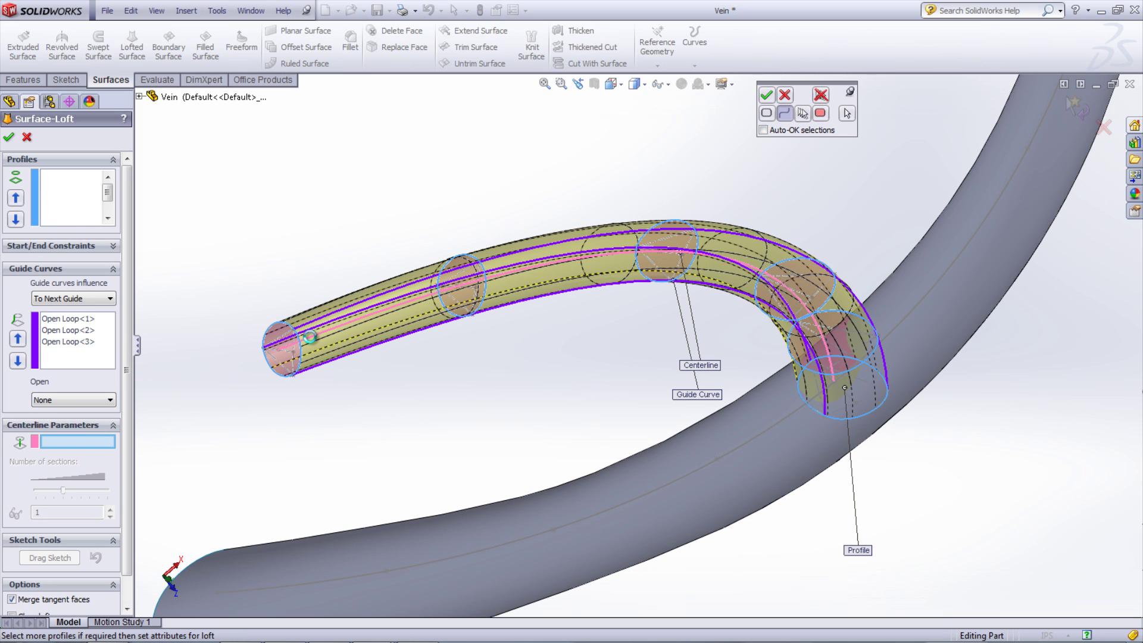
# - Complete Surface-Loft2 and orbit the model to inspect the new branch tube
pyautogui.click(794, 98)
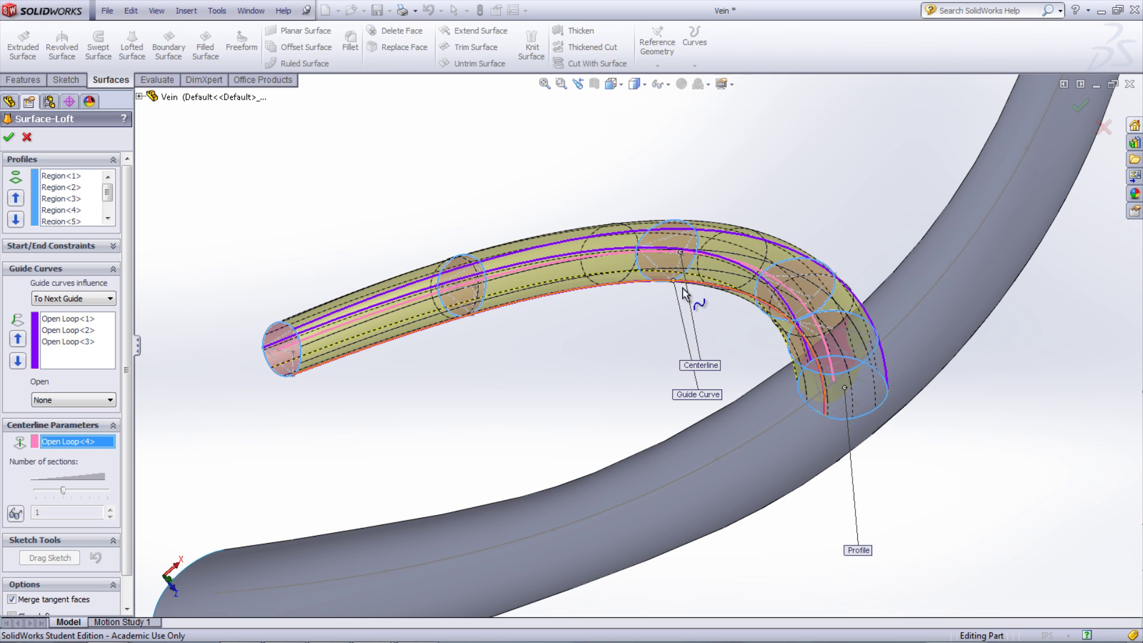
pyautogui.moveTo(696, 395); pyautogui.dragTo(642, 322, button='middle')
pyautogui.scroll(5, 725, 401)
pyautogui.scroll(-6, 732, 417)
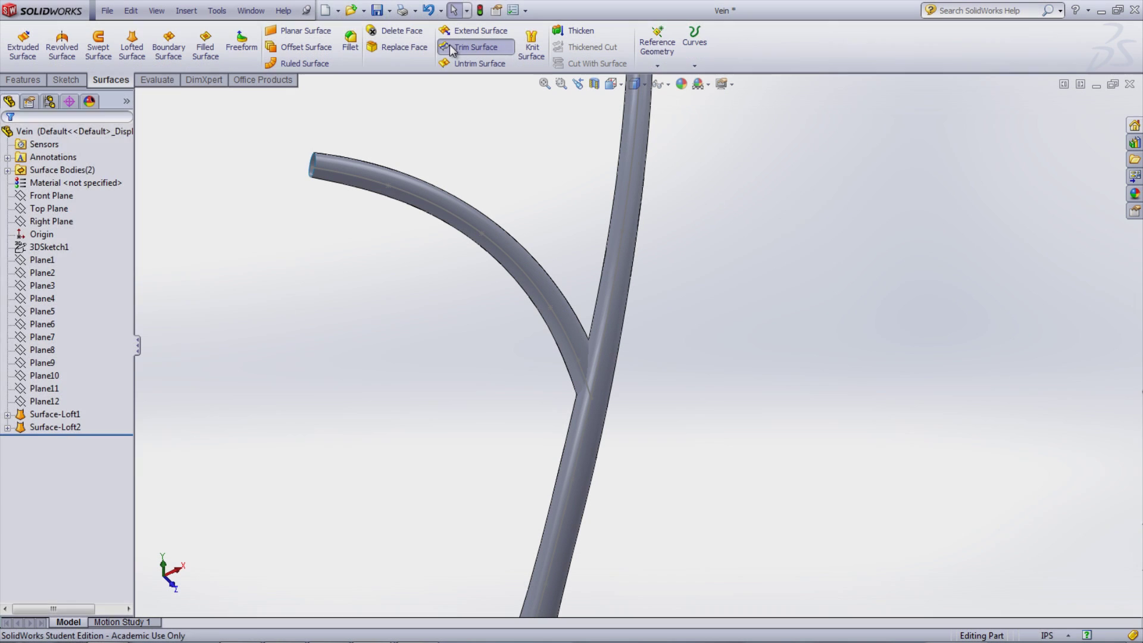
# - Mutually trim the branch and main tube surfaces, keeping both tubes' pieces at the junction
pyautogui.click(454, 48)
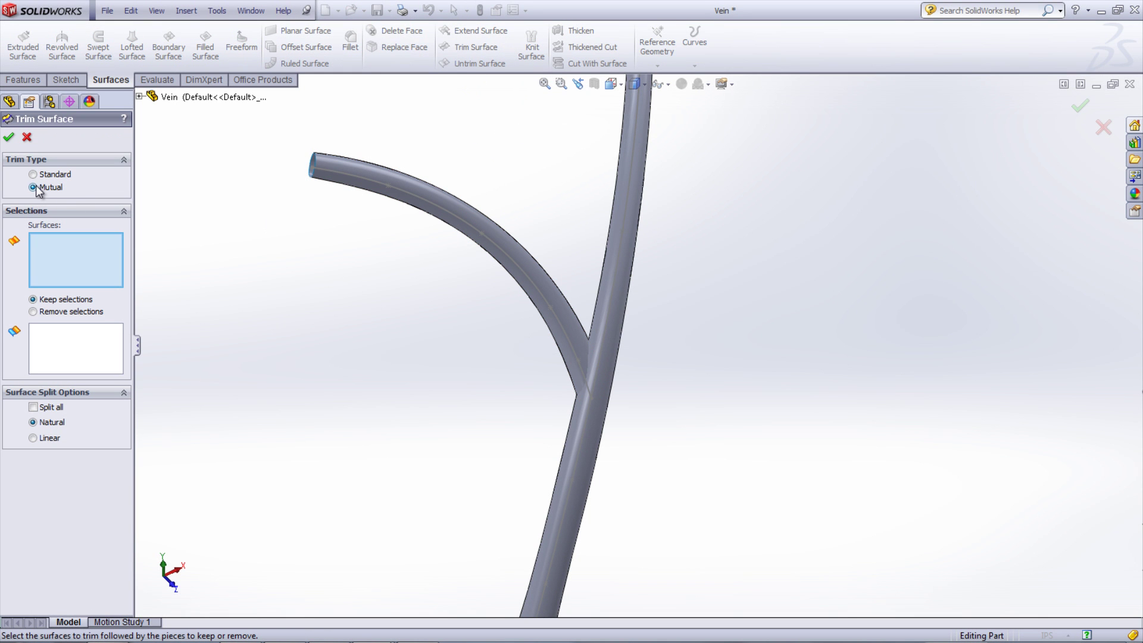
pyautogui.click(494, 253)
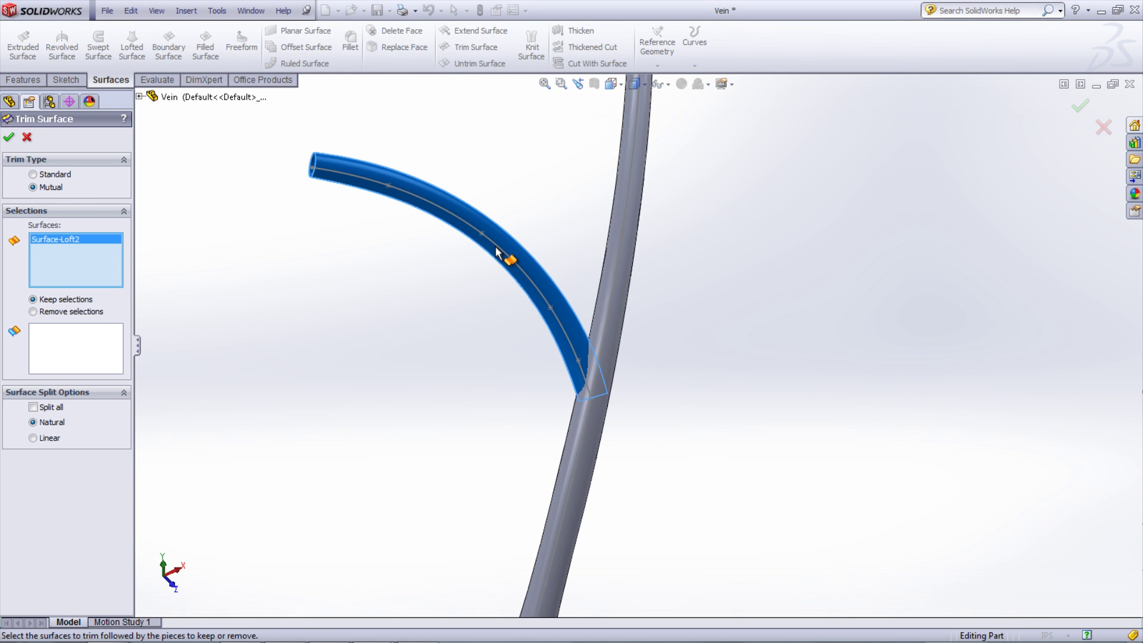
pyautogui.click(620, 262)
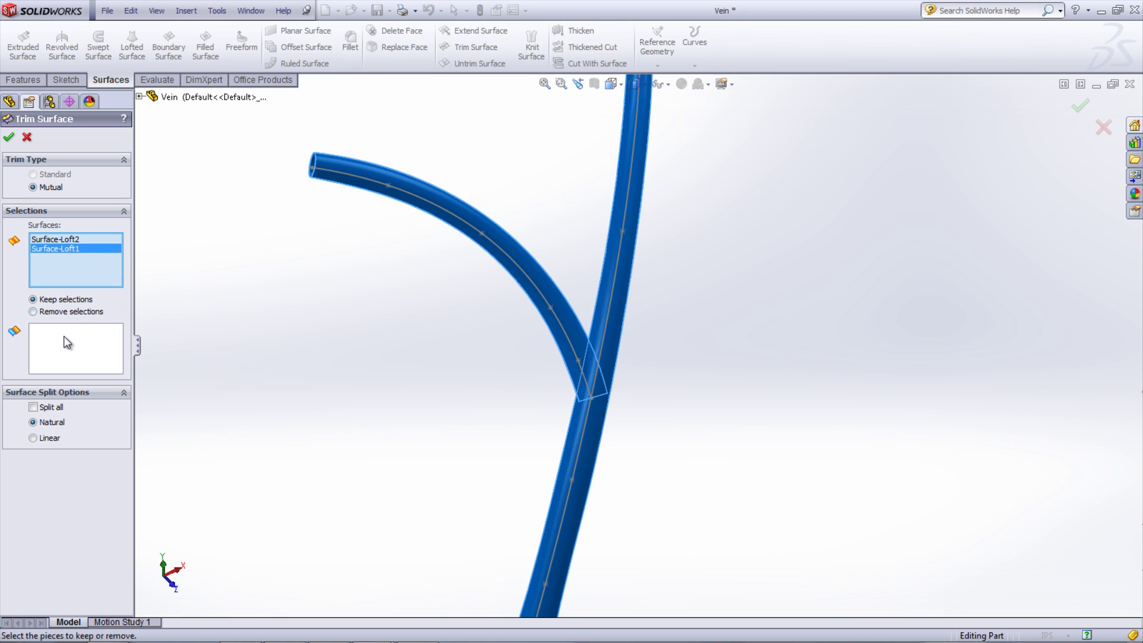
pyautogui.click(109, 336)
pyautogui.click(531, 258)
pyautogui.click(613, 268)
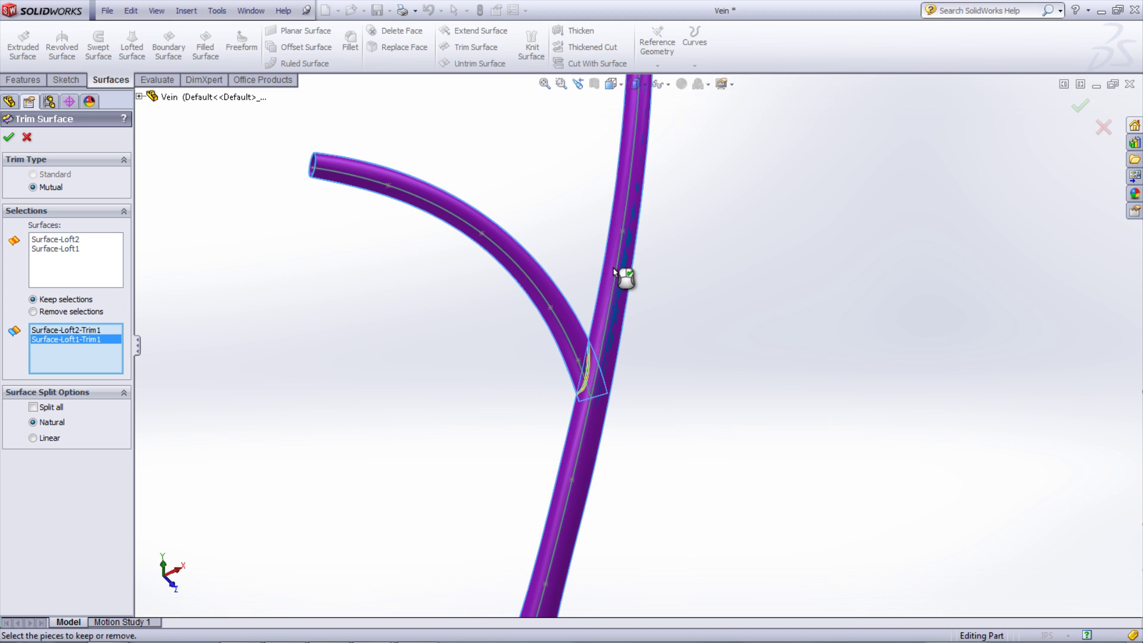
pyautogui.press('Return')
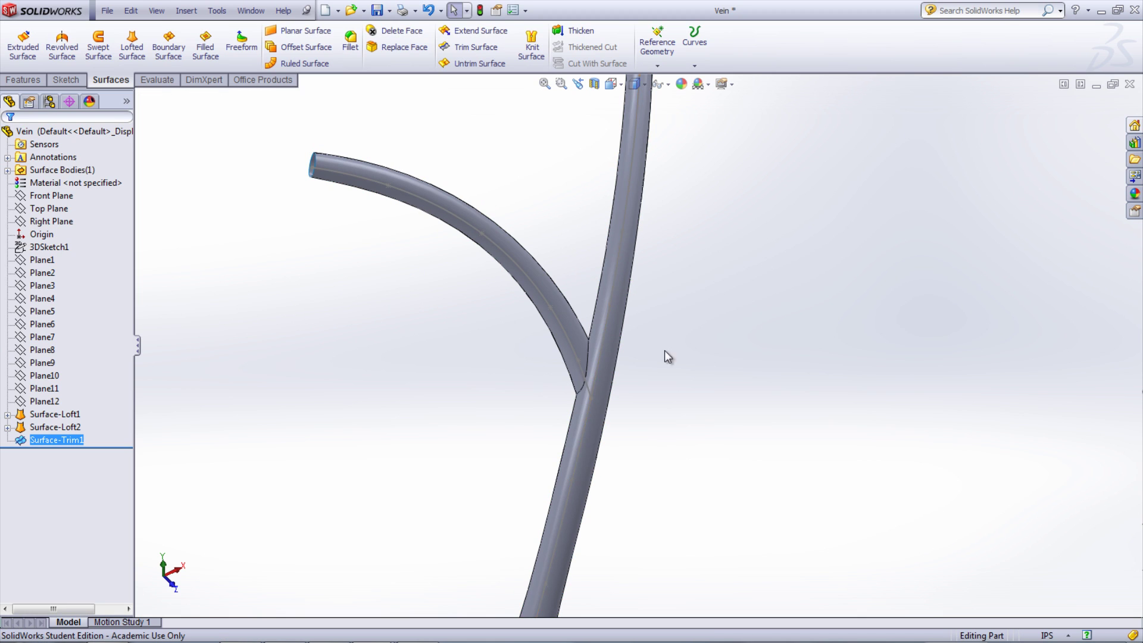
# - Fillet the edge where the branch meets the main tube with a 0.05in radius
pyautogui.scroll(-3, 589, 400)
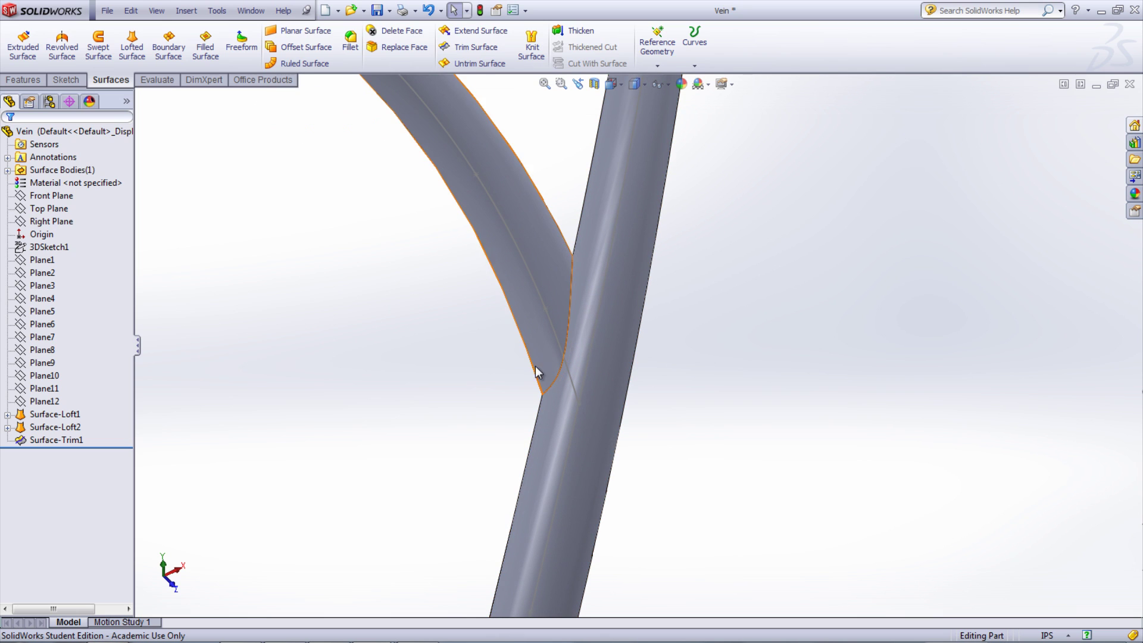
pyautogui.click(351, 46)
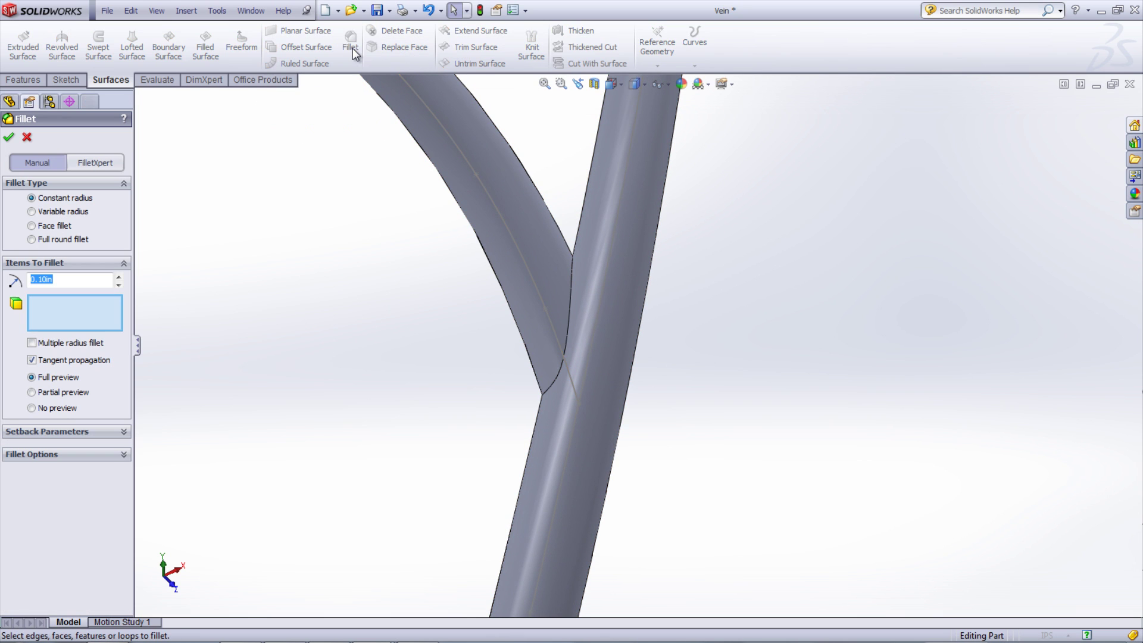
pyautogui.click(569, 309)
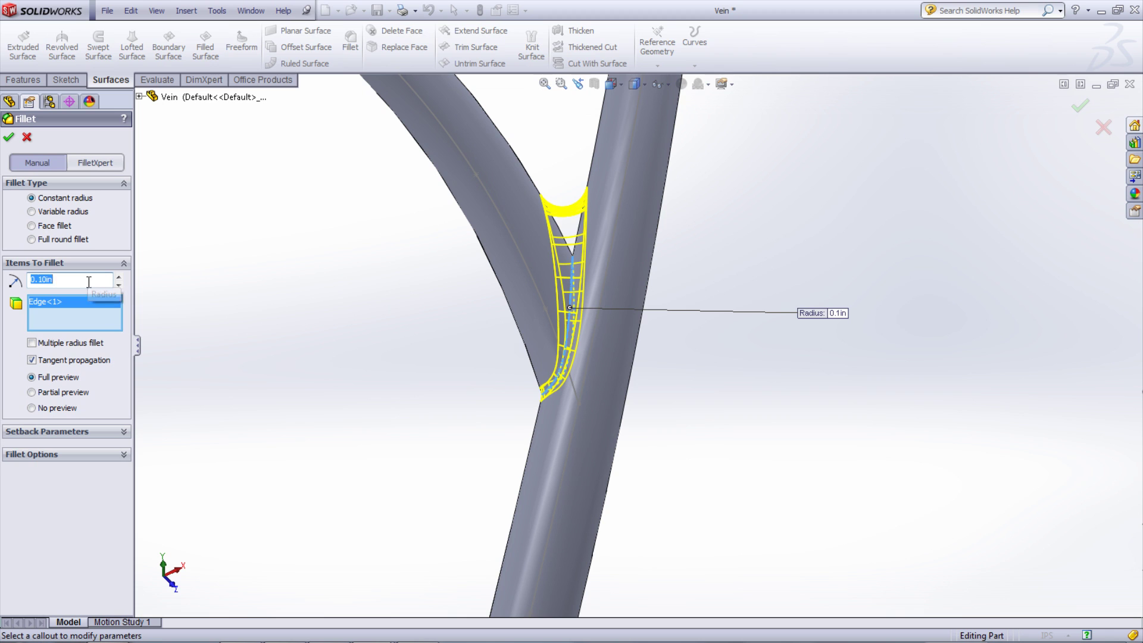
pyautogui.press('Return')
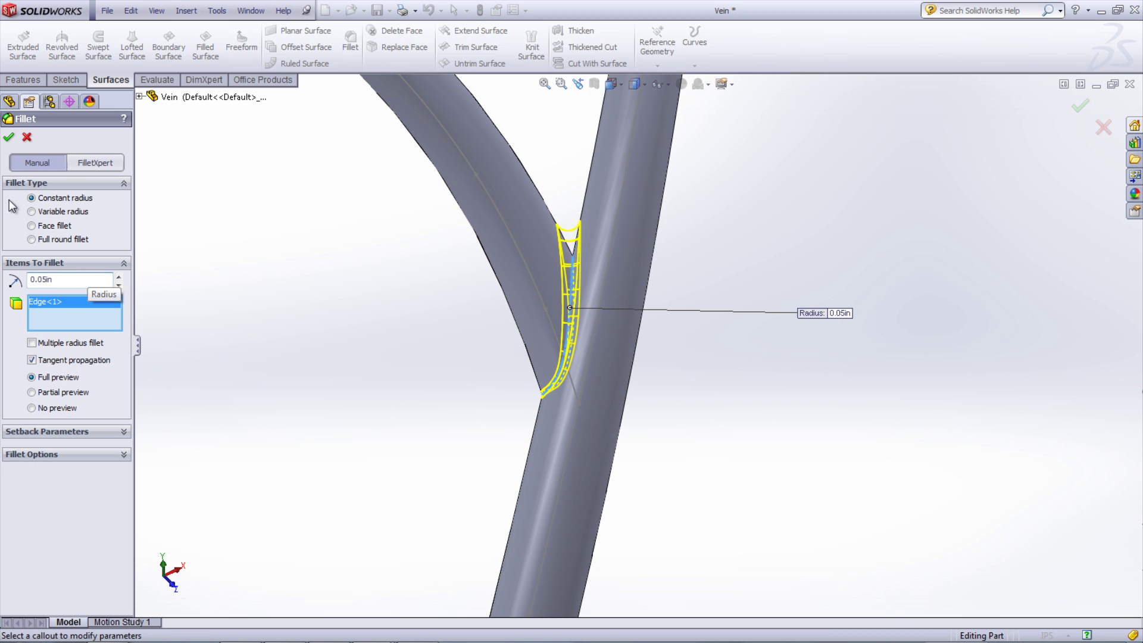
pyautogui.click(8, 137)
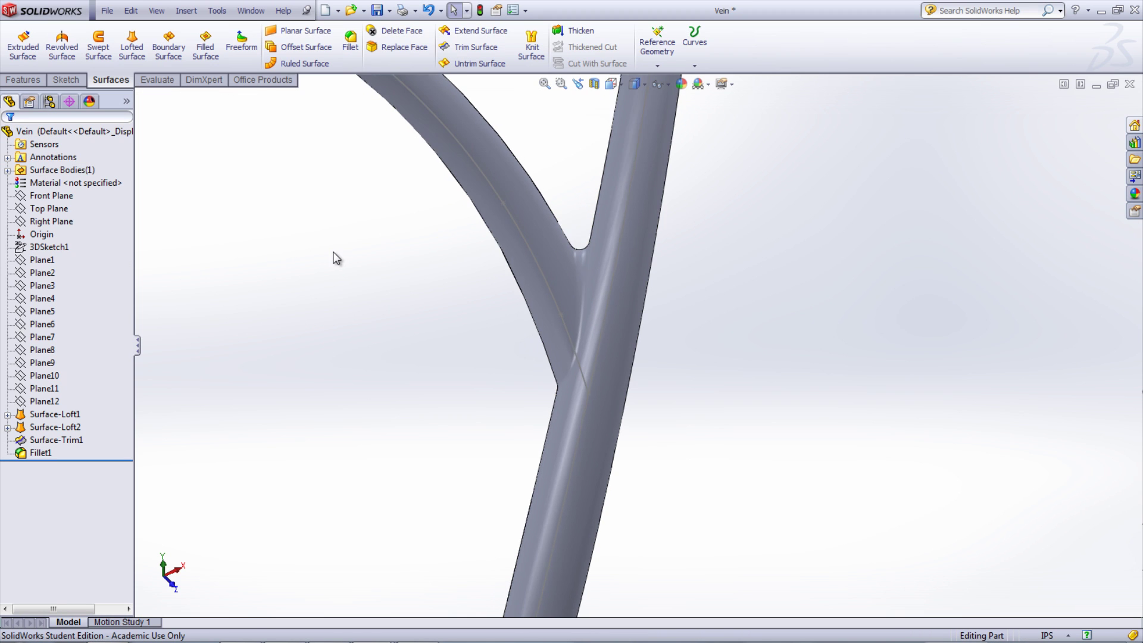
# - Select the Fillet1 vein surface for Thicken, previewing a 0.10in wall
pyautogui.press('z')
pyautogui.click(580, 35)
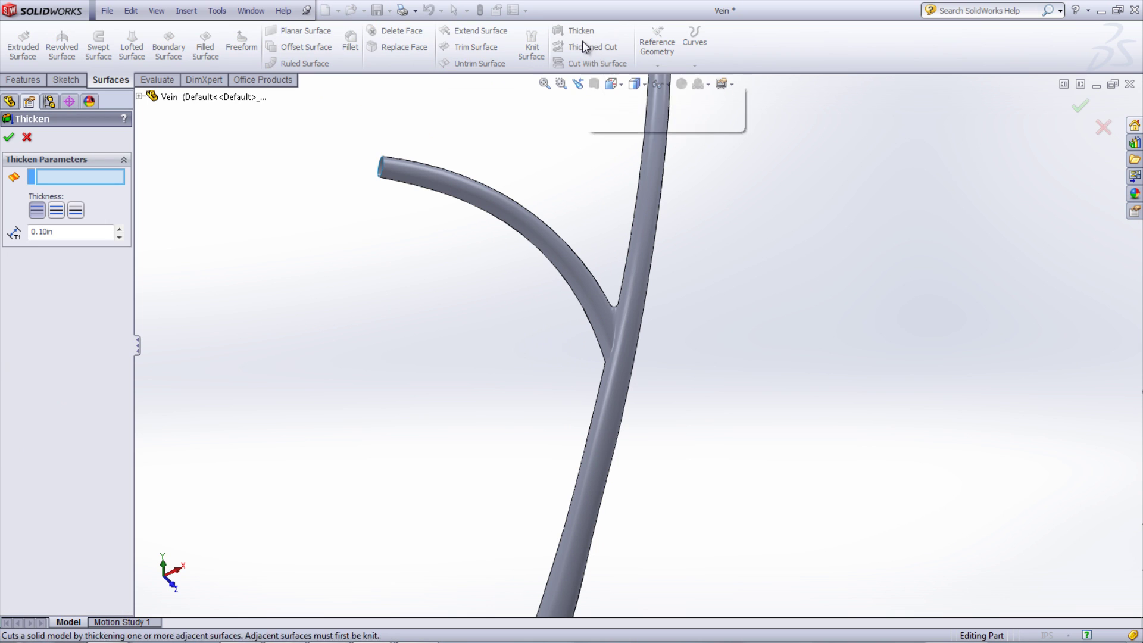
pyautogui.click(569, 255)
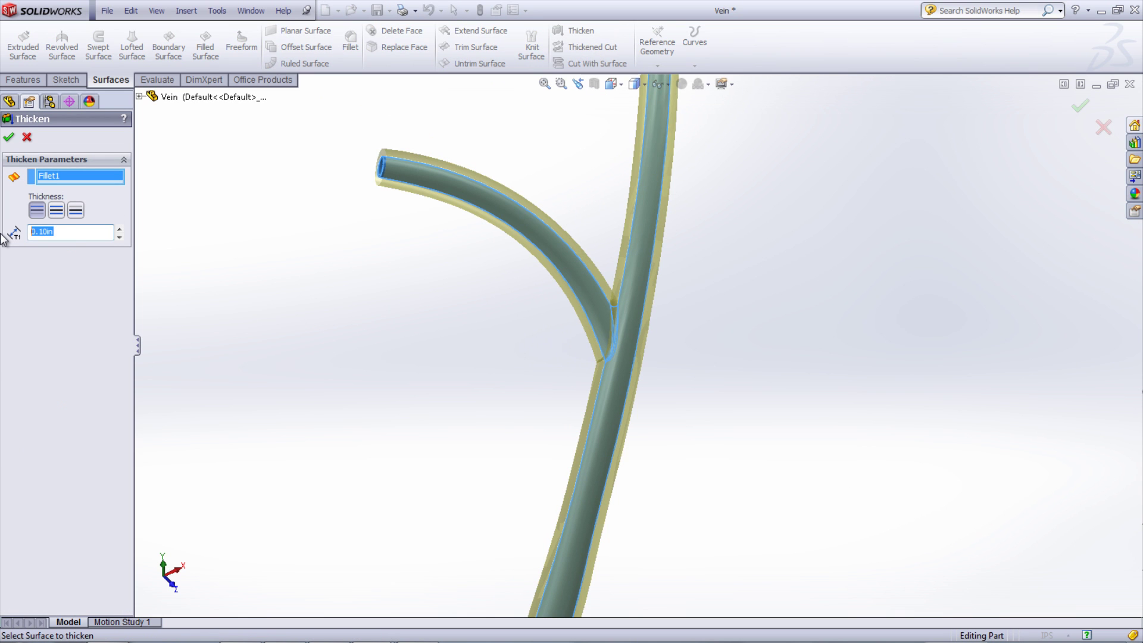